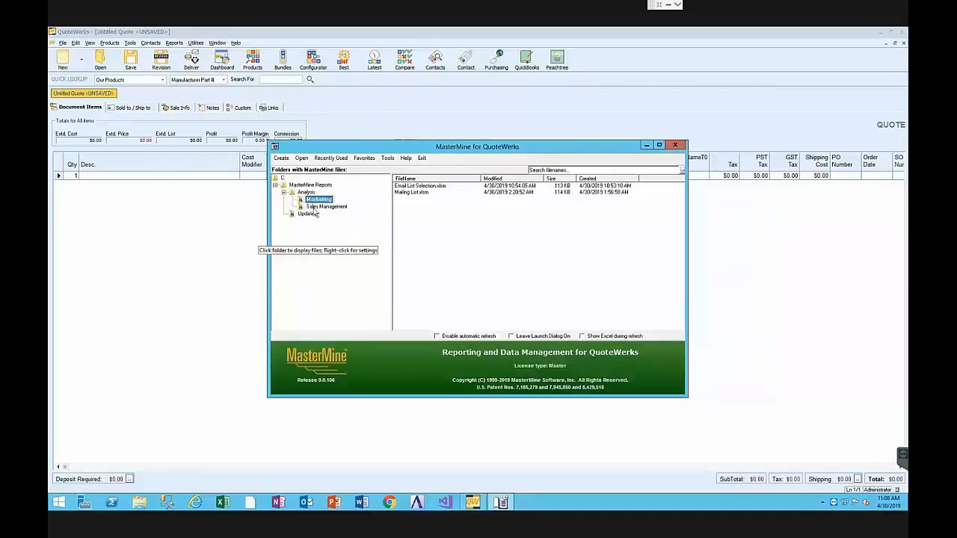
Create a new folder named User X inside the Updating reports folder.
{"action": "left_click", "coordinate": [321, 206]}
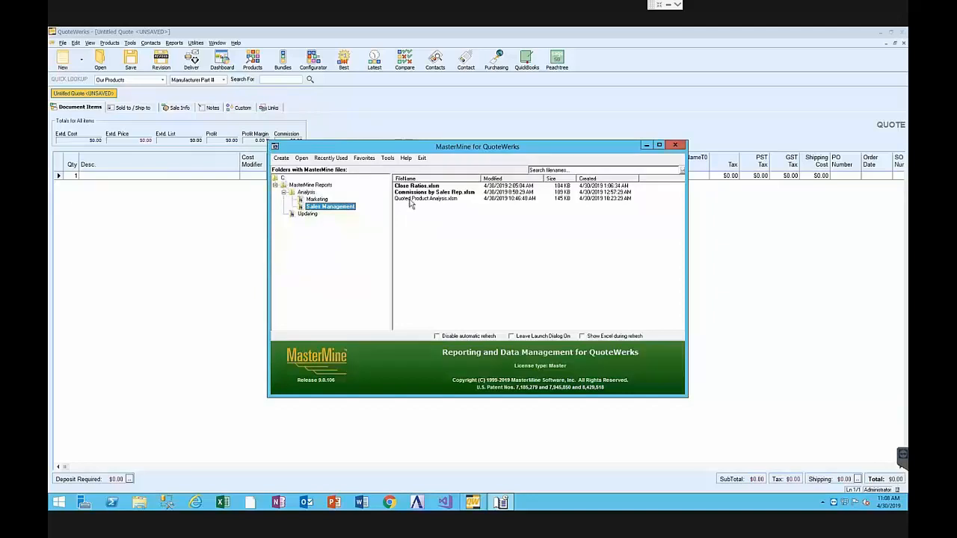
{"action": "right_click", "coordinate": [303, 217]}
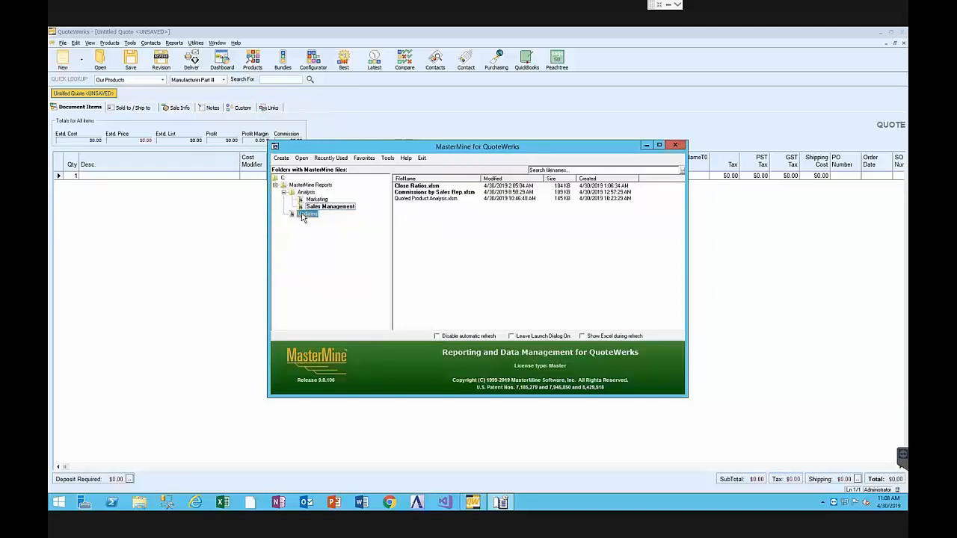
{"action": "left_click", "coordinate": [336, 265]}
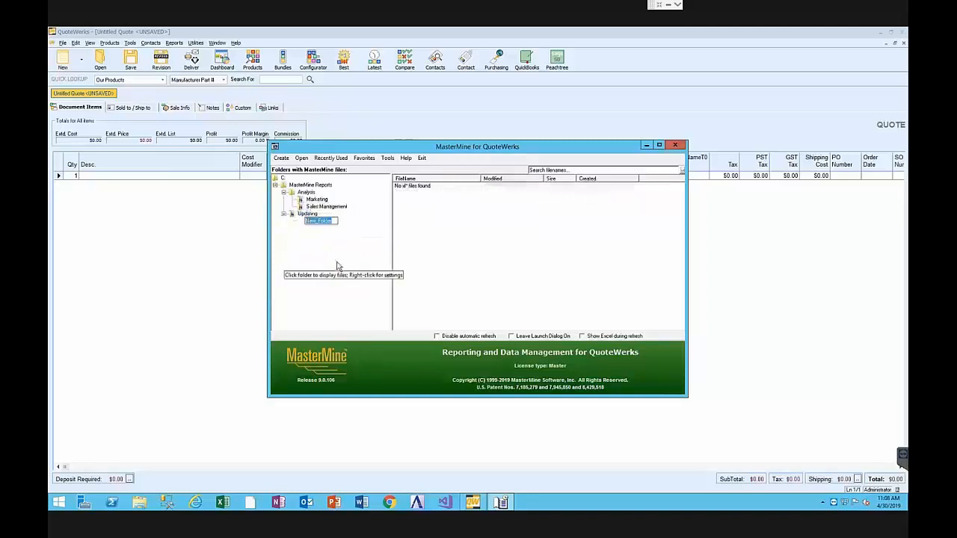
{"action": "type", "text": "User X"}
{"action": "key", "text": "Return"}
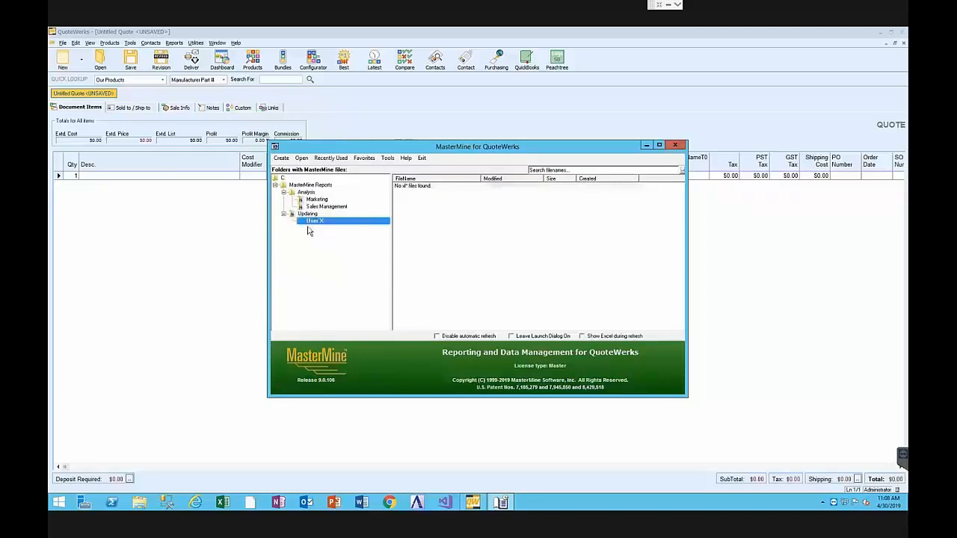
Display the Sales Management report files and look through the recently used and favorite workbooks.
{"action": "left_click", "coordinate": [329, 206]}
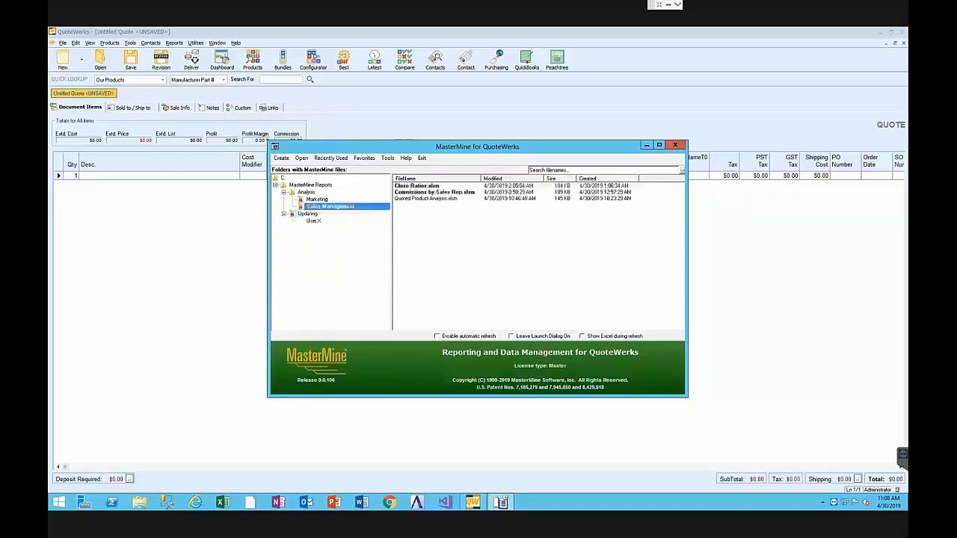
{"action": "left_click", "coordinate": [409, 199]}
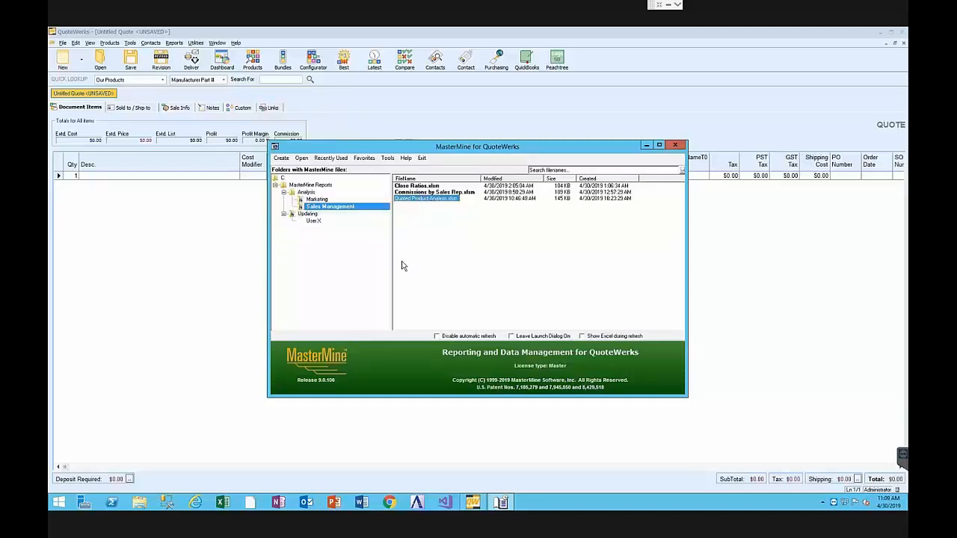
{"action": "left_click", "coordinate": [340, 160]}
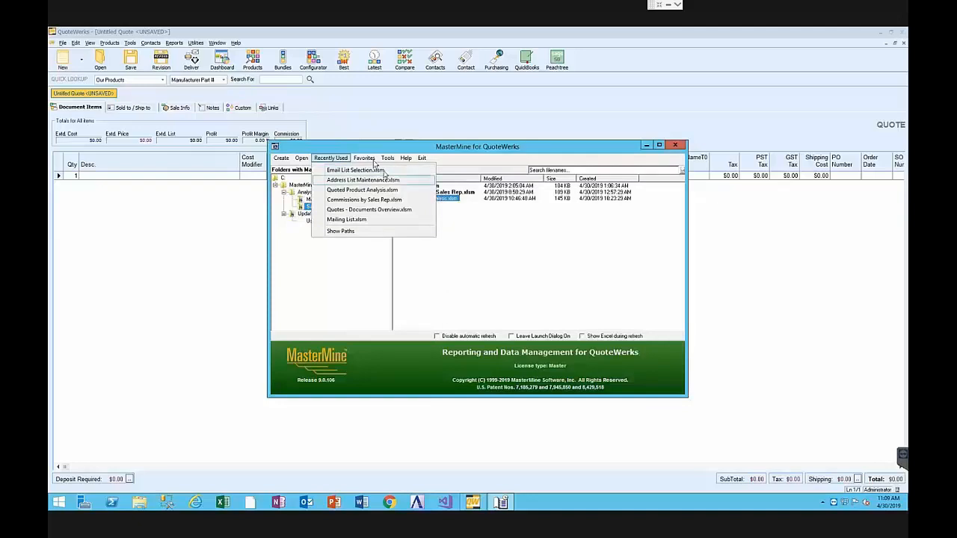
{"action": "mouse_move", "coordinate": [370, 160]}
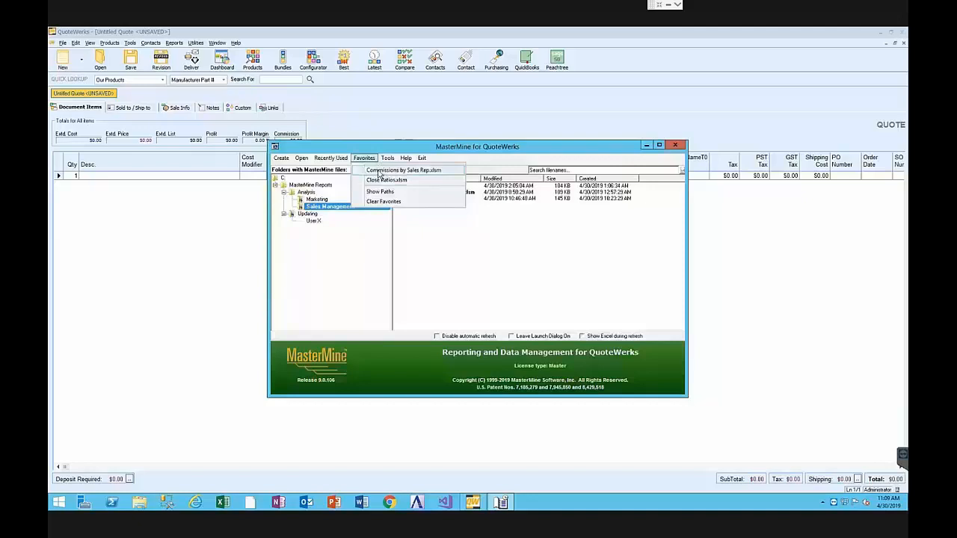
Try to add Quoted Product Analysis.xlsm from the Sales Management folder to the favorites.
{"action": "left_click", "coordinate": [420, 199]}
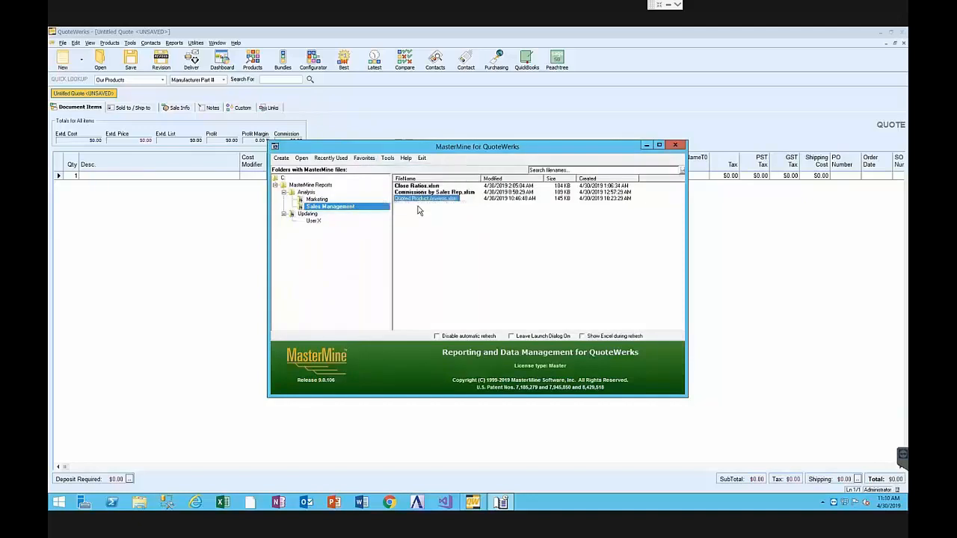
{"action": "right_click", "coordinate": [419, 201]}
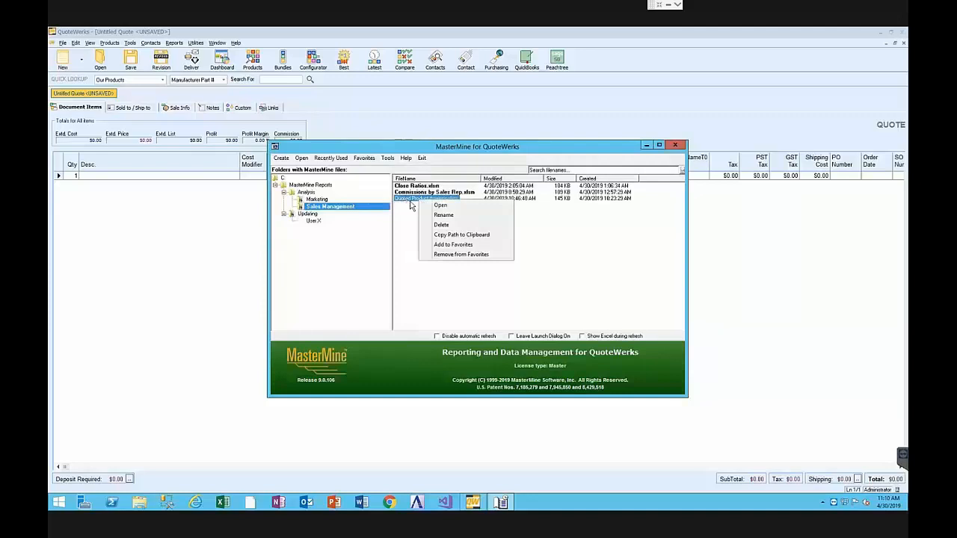
{"action": "left_click", "coordinate": [454, 246]}
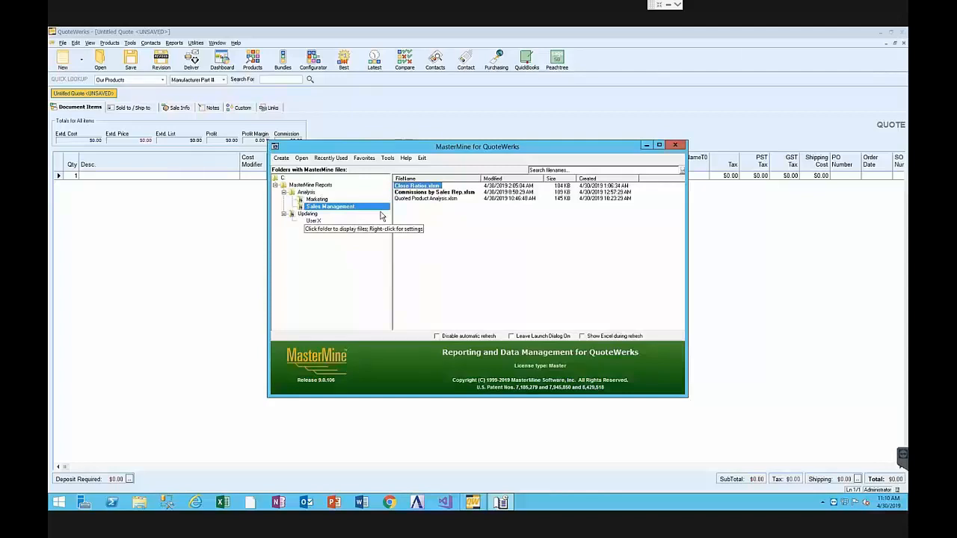
Open the Email List Selection.xlsm report from the Marketing folder and switch to it in Excel.
{"action": "left_click", "coordinate": [324, 200]}
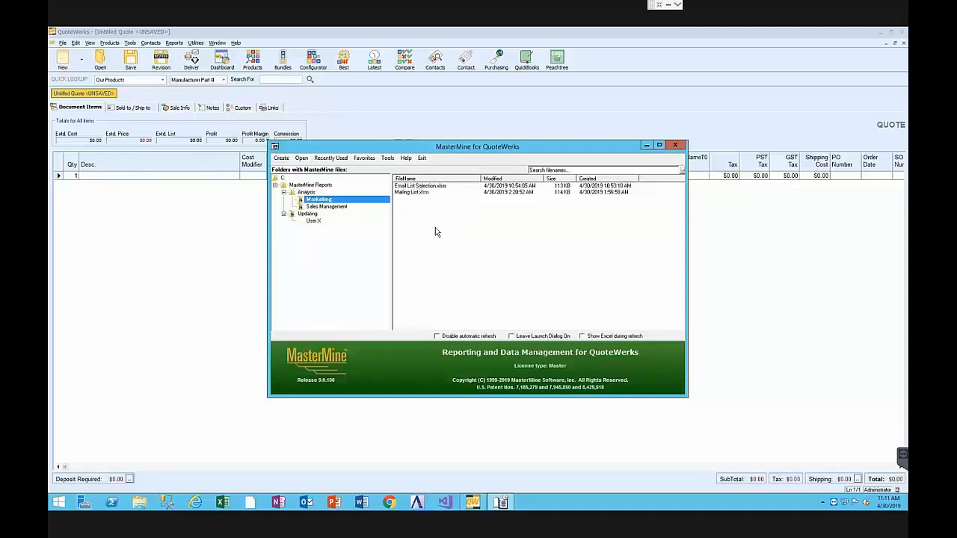
{"action": "left_click", "coordinate": [413, 187]}
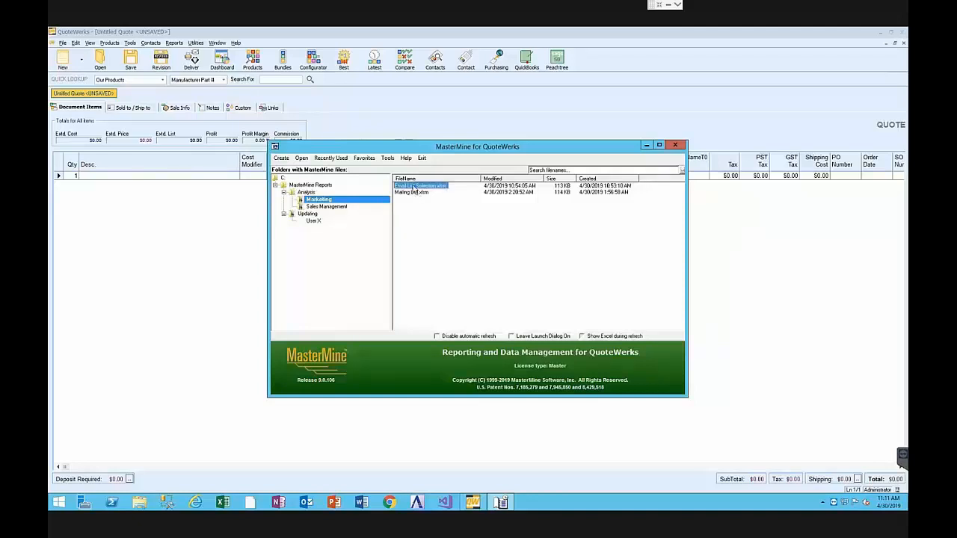
{"action": "double_click", "coordinate": [413, 186]}
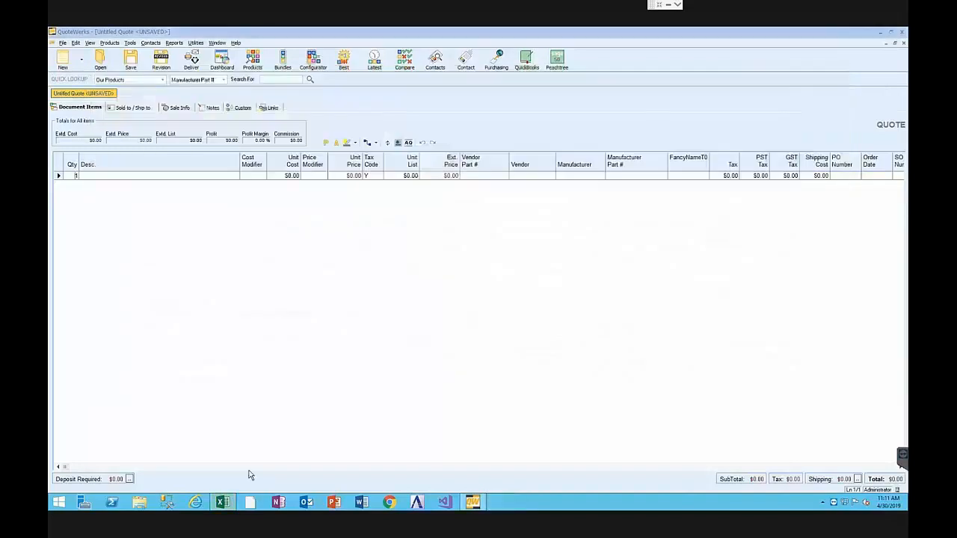
{"action": "left_click", "coordinate": [222, 502]}
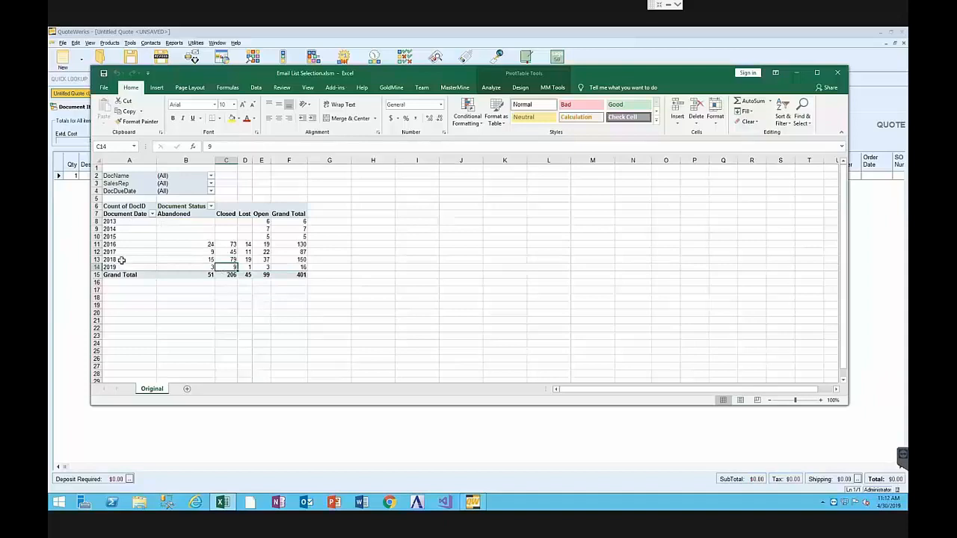
Filter the pivot table's Document Status field to exclude Closed documents.
{"action": "left_click", "coordinate": [211, 207]}
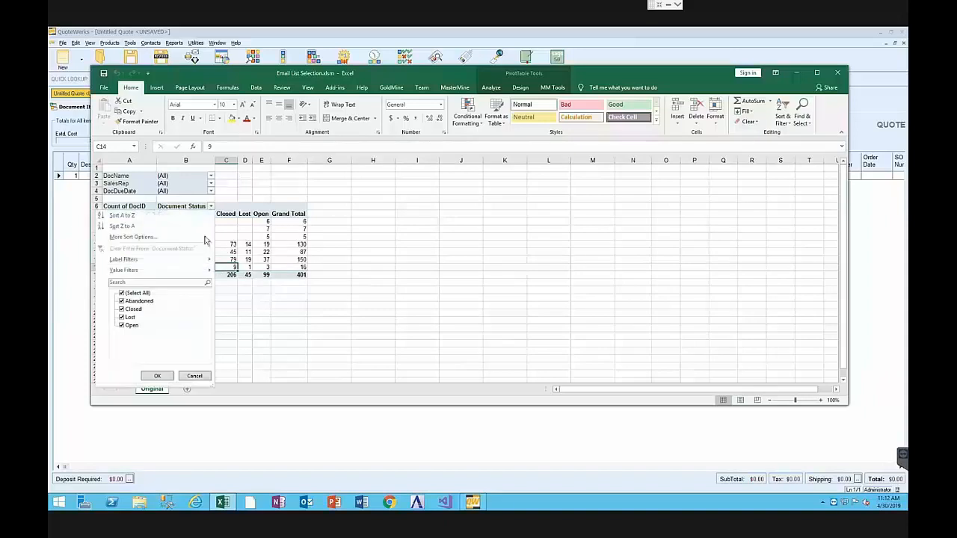
{"action": "left_click", "coordinate": [126, 308]}
{"action": "left_click", "coordinate": [157, 375]}
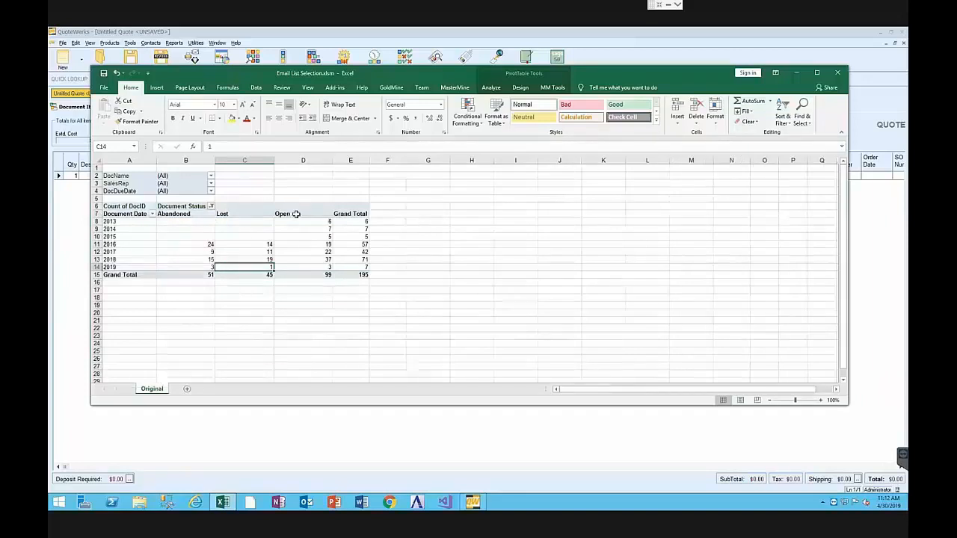
Filter the pivot table's Document Date field to exclude the years 2018 and 2019.
{"action": "left_click", "coordinate": [152, 213]}
{"action": "left_click", "coordinate": [75, 365]}
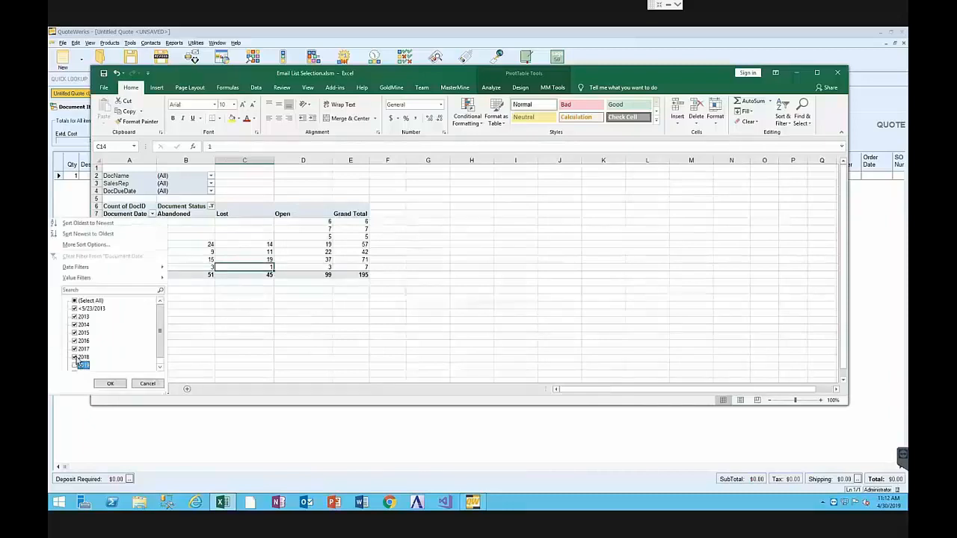
{"action": "left_click", "coordinate": [75, 356]}
{"action": "left_click", "coordinate": [109, 384]}
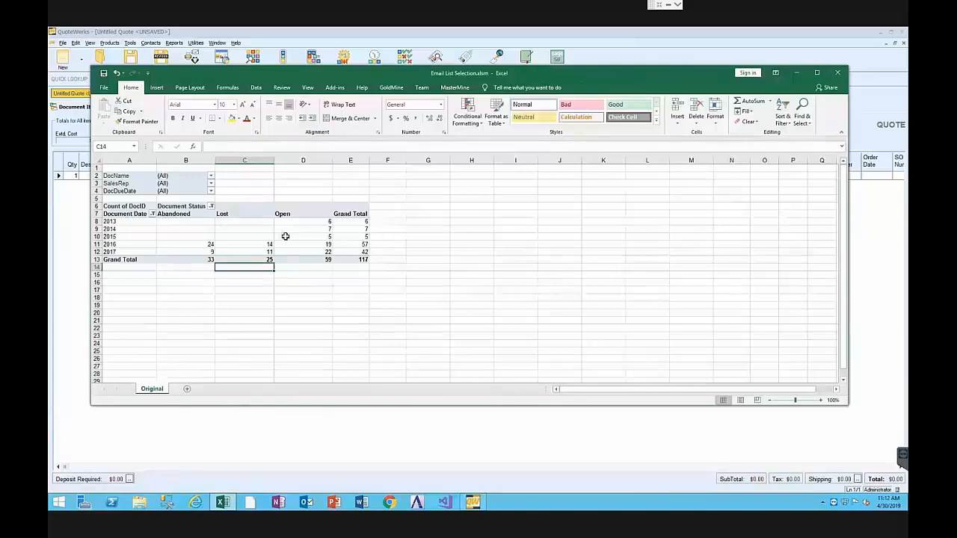
Drill down into the pivot table's overall grand total and filter out records with a blank SoldToEmail, enlarging the workbook window.
{"action": "double_click", "coordinate": [354, 259]}
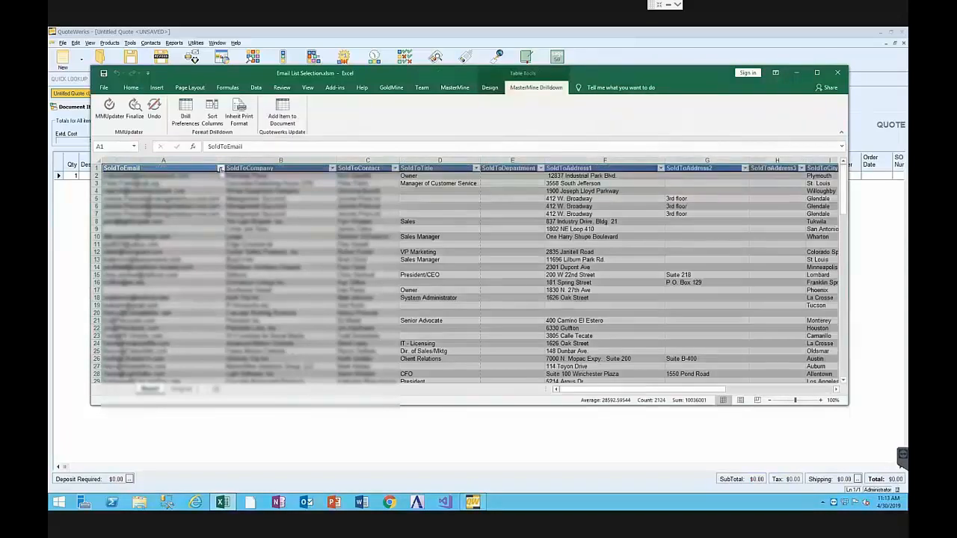
{"action": "left_click", "coordinate": [221, 168]}
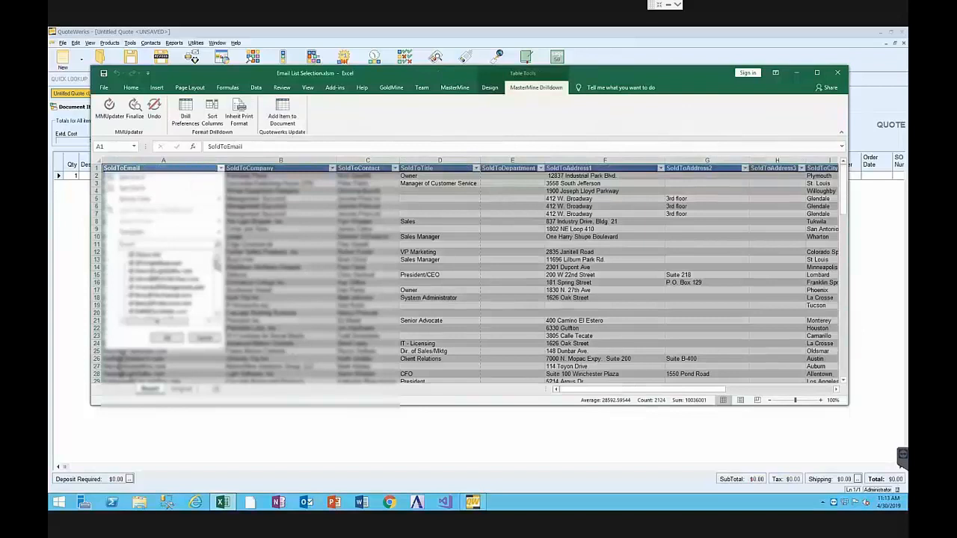
{"action": "left_click", "coordinate": [134, 314]}
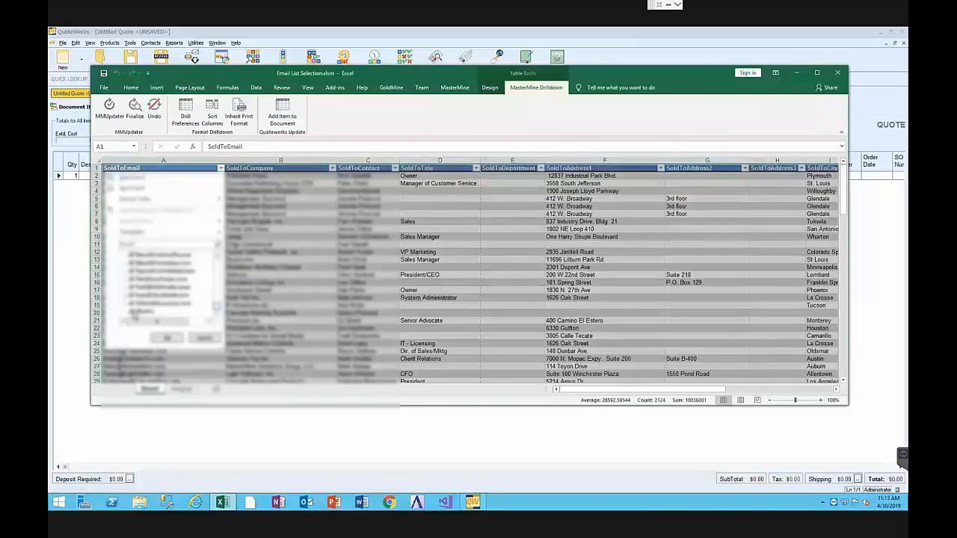
{"action": "left_click", "coordinate": [168, 338]}
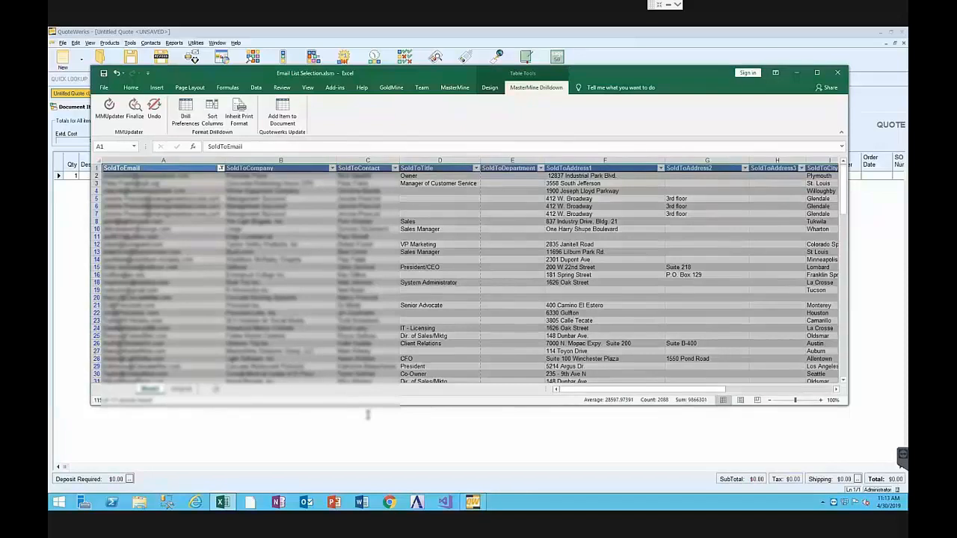
{"action": "left_click_drag", "start_coordinate": [333, 406], "coordinate": [333, 445]}
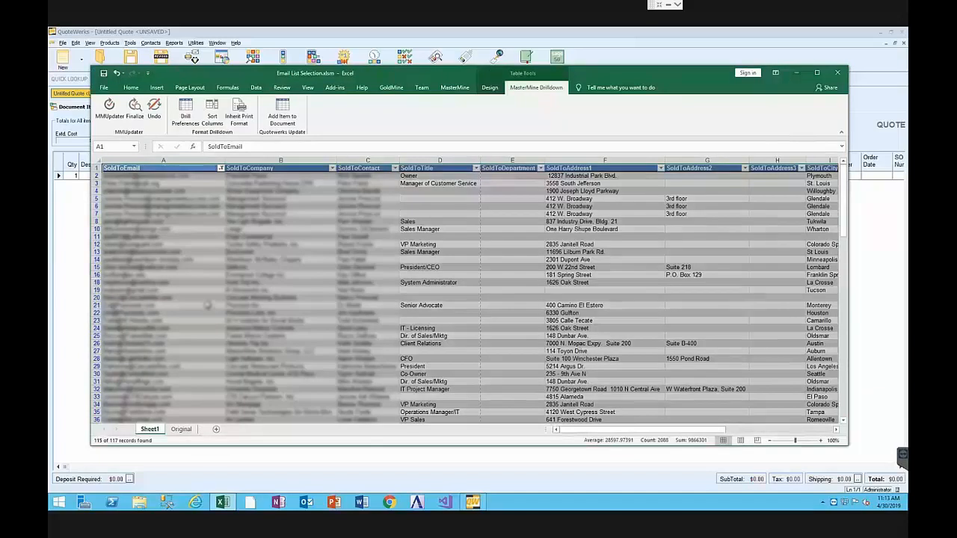
Review MasterMine's file export options for the drill-down sheet and close them without saving an export.
{"action": "left_click", "coordinate": [456, 89]}
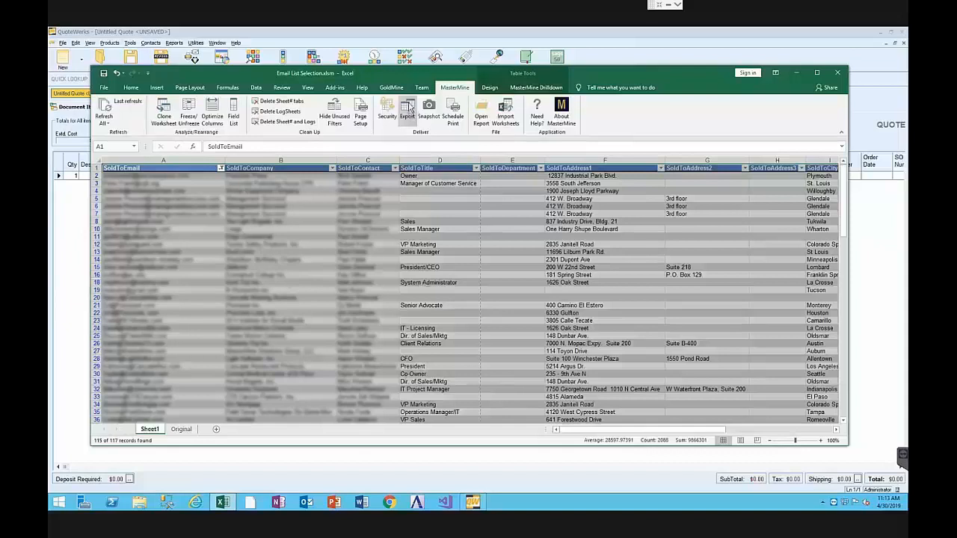
{"action": "left_click", "coordinate": [408, 110]}
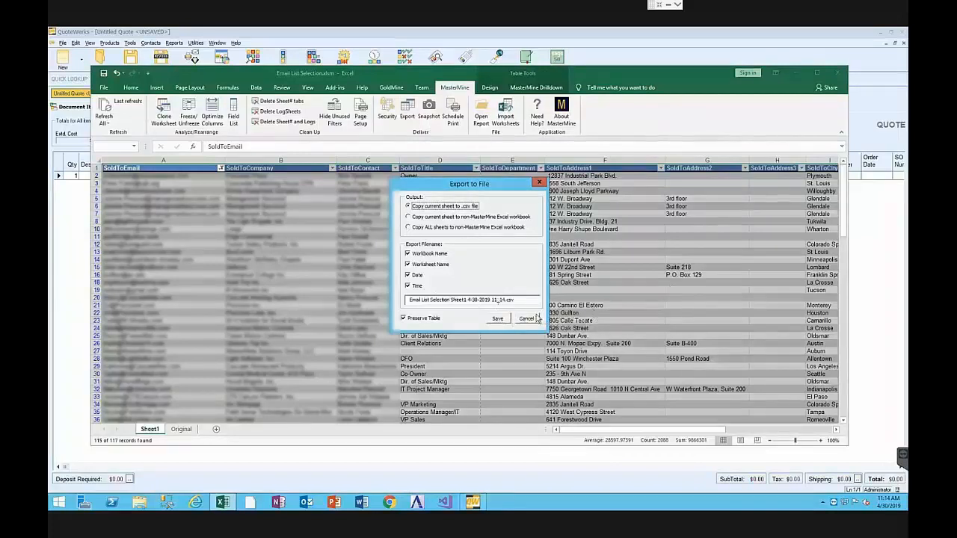
{"action": "left_click", "coordinate": [527, 319]}
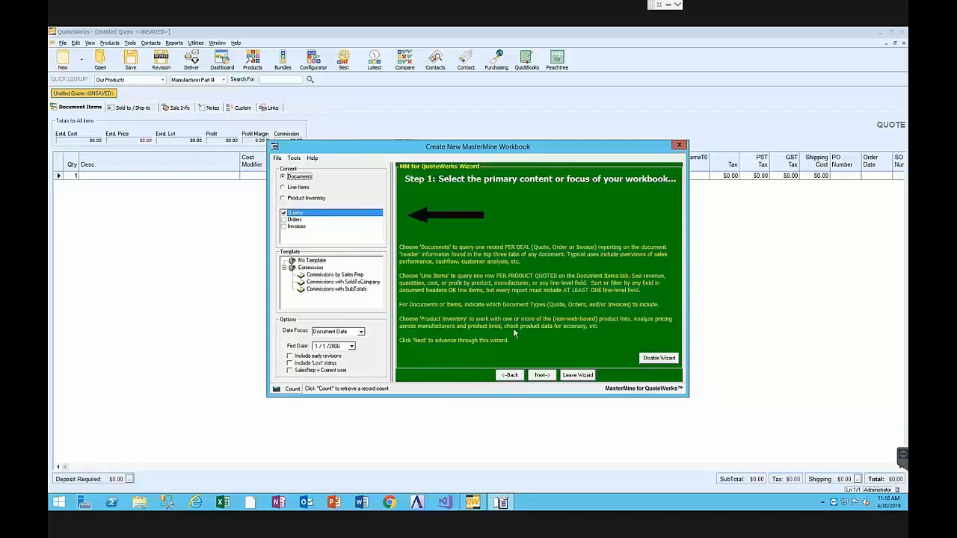
Choose Line Items for Quotes as the new workbook's content and advance the wizard past the template step to the report-level options.
{"action": "left_click", "coordinate": [285, 191]}
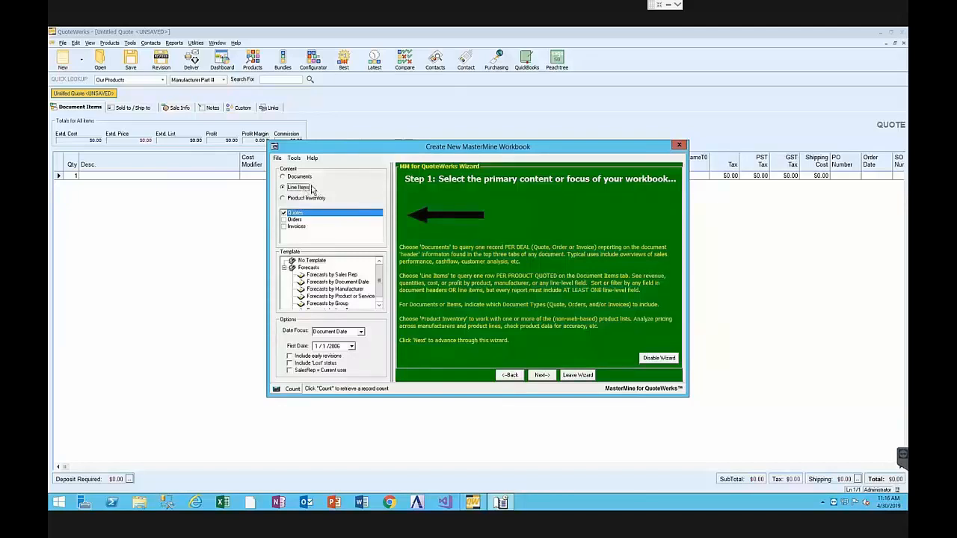
{"action": "left_click", "coordinate": [283, 198]}
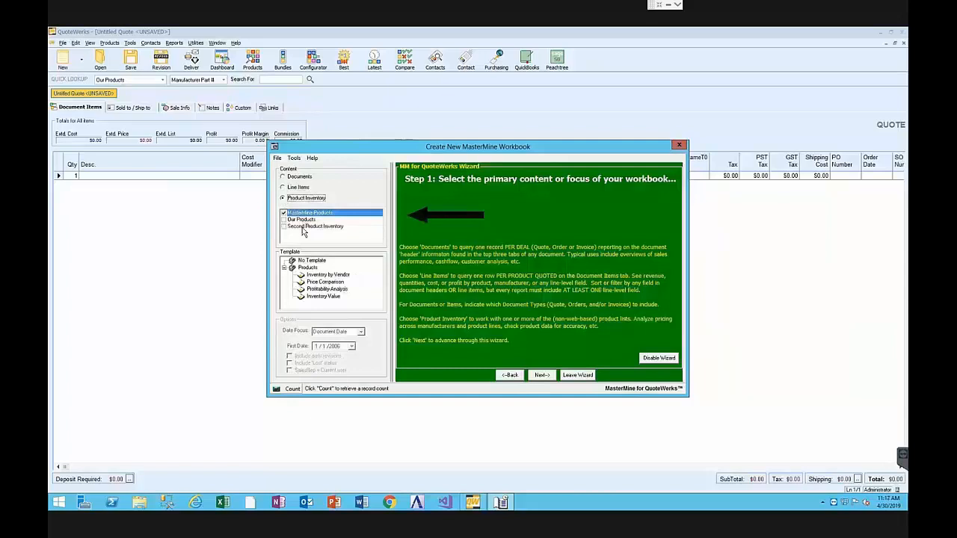
{"action": "left_click", "coordinate": [284, 187]}
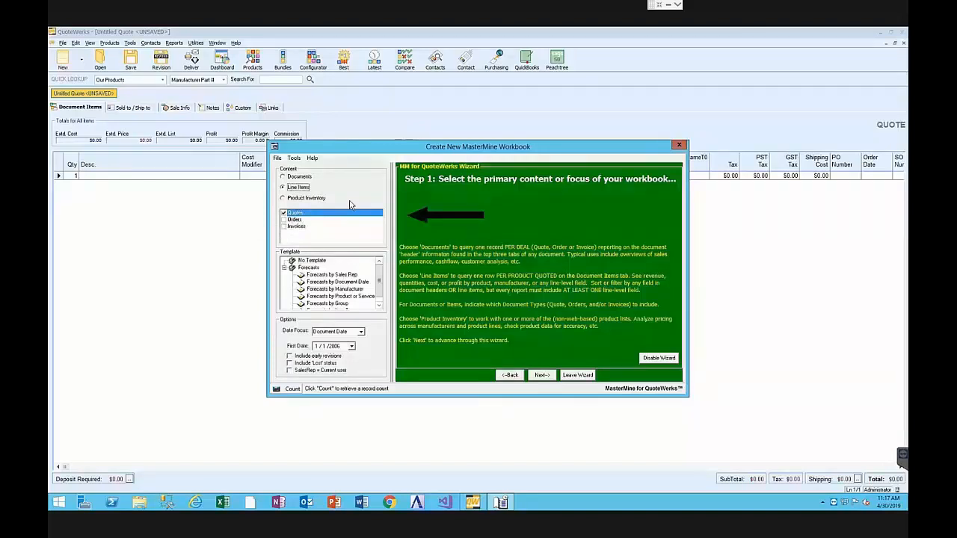
{"action": "left_click", "coordinate": [544, 376]}
{"action": "left_click", "coordinate": [532, 375]}
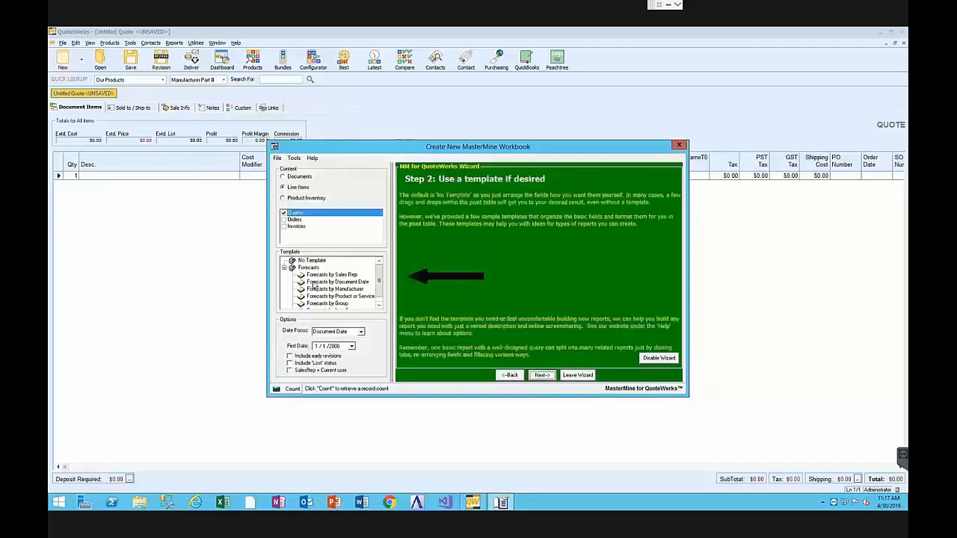
{"action": "left_click", "coordinate": [535, 376]}
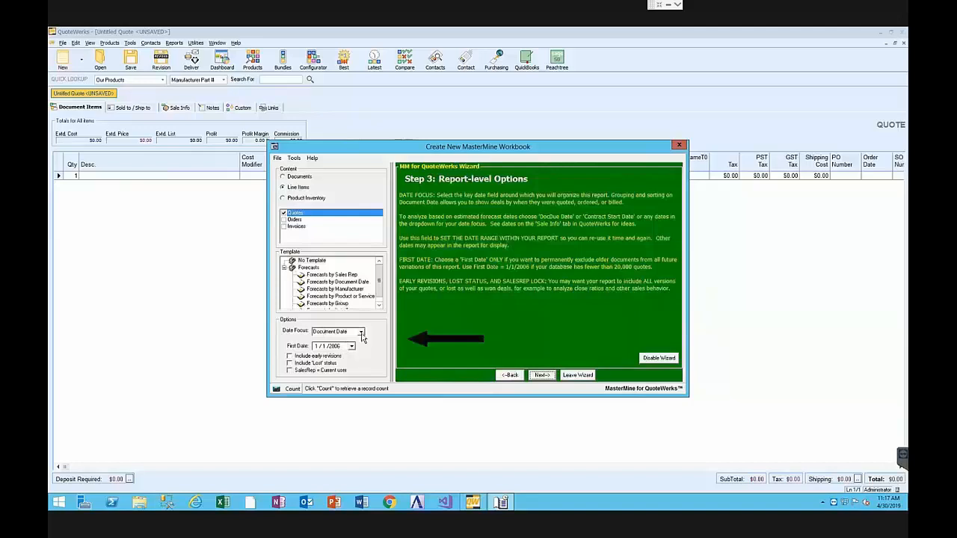
Set the report's date focus to DocDueDate, include documents with 'Lost' status, and continue to field selection.
{"action": "left_click", "coordinate": [361, 332]}
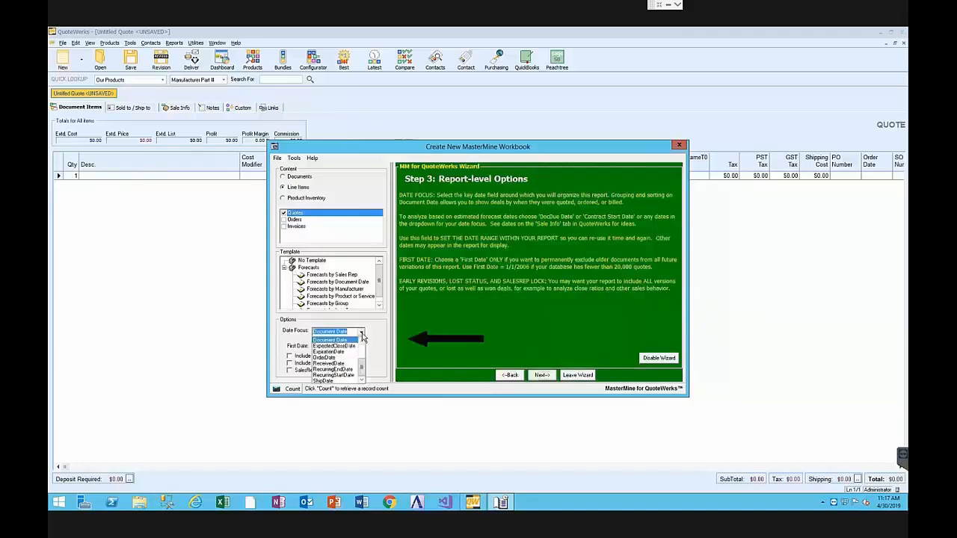
{"action": "scroll", "coordinate": [364, 346], "scroll_direction": "up", "scroll_amount": 1}
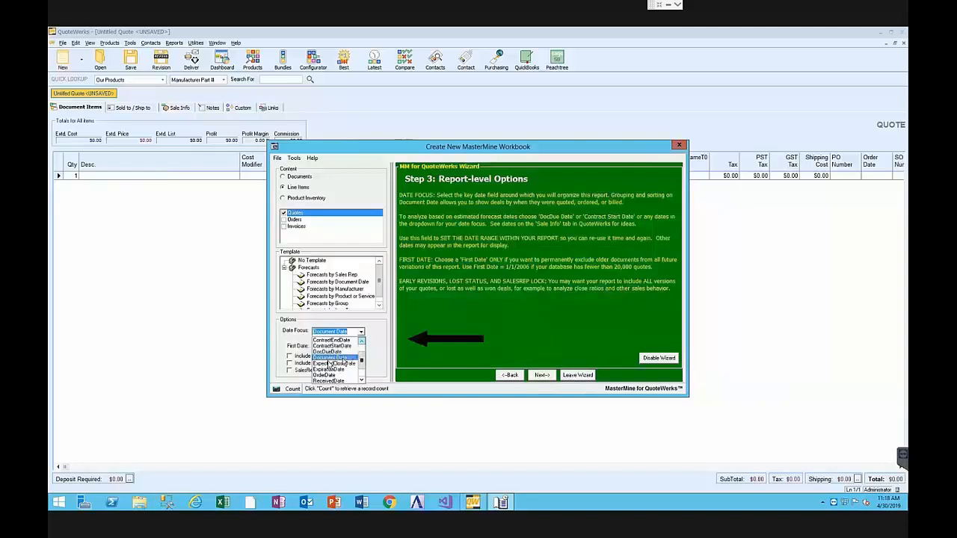
{"action": "left_click_drag", "start_coordinate": [361, 363], "coordinate": [361, 351]}
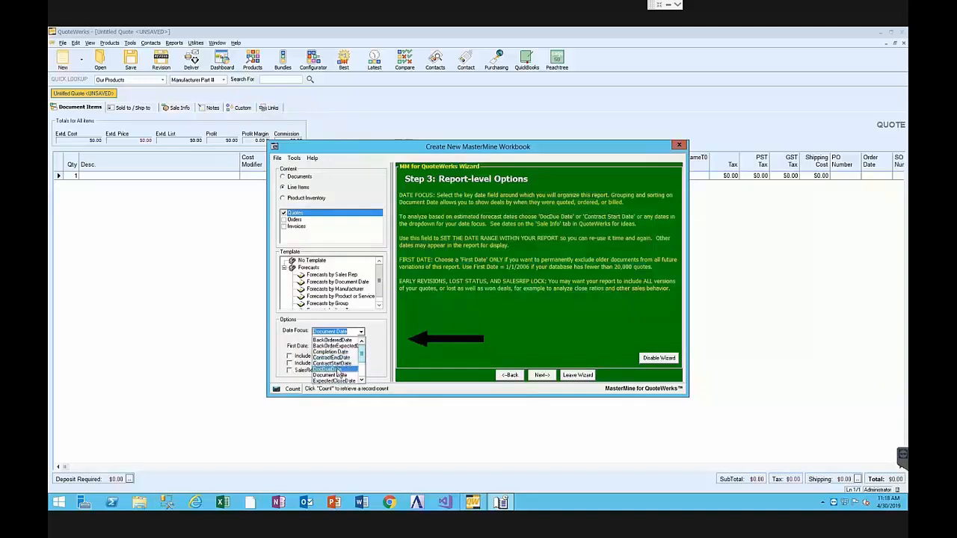
{"action": "left_click", "coordinate": [339, 370]}
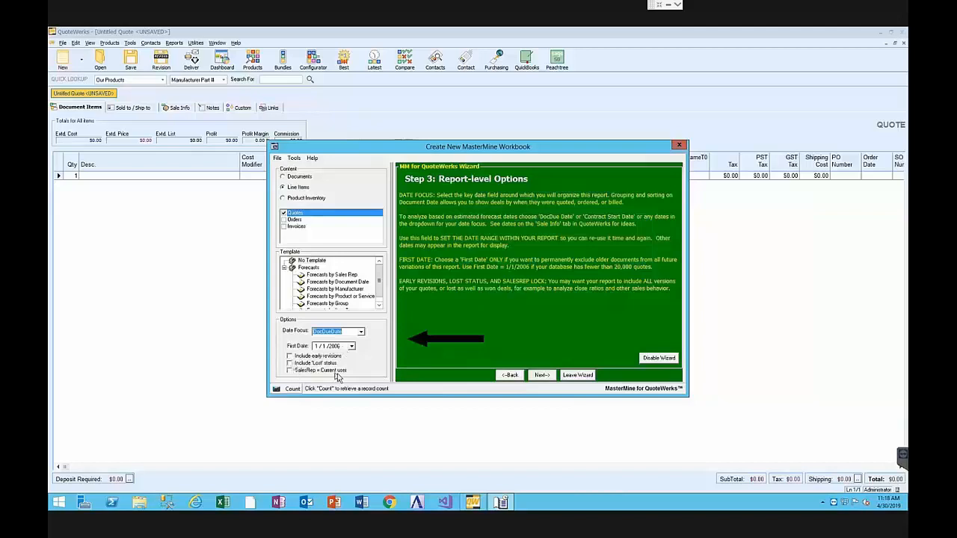
{"action": "left_click", "coordinate": [290, 363]}
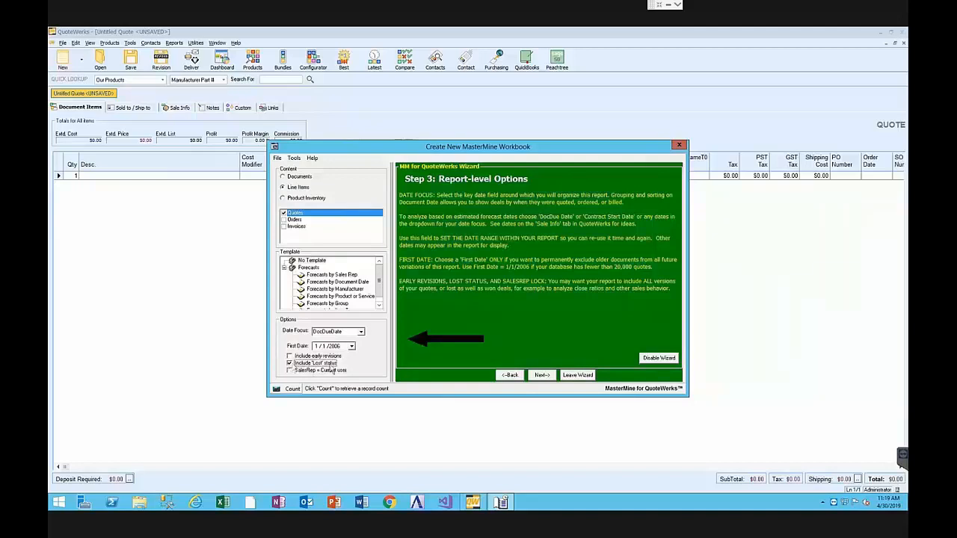
{"action": "left_click", "coordinate": [541, 375]}
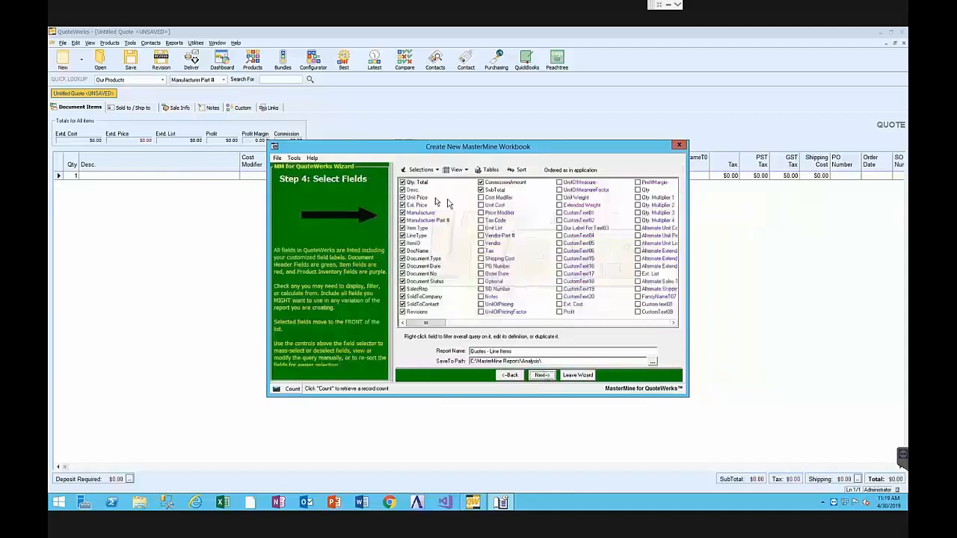
Add Our Label For Text03, Vendor and Vendor Part # to the report's selected fields.
{"action": "left_click", "coordinate": [559, 228]}
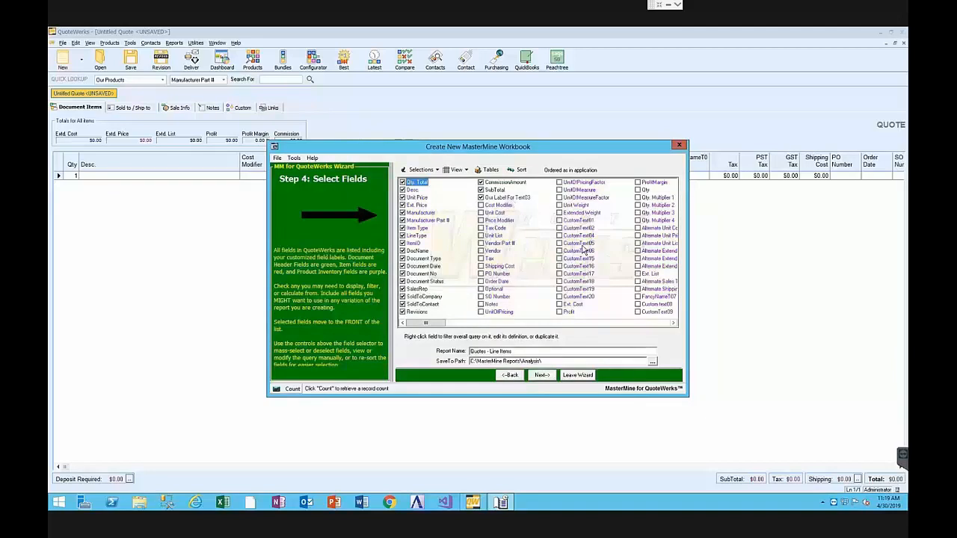
{"action": "left_click", "coordinate": [482, 251]}
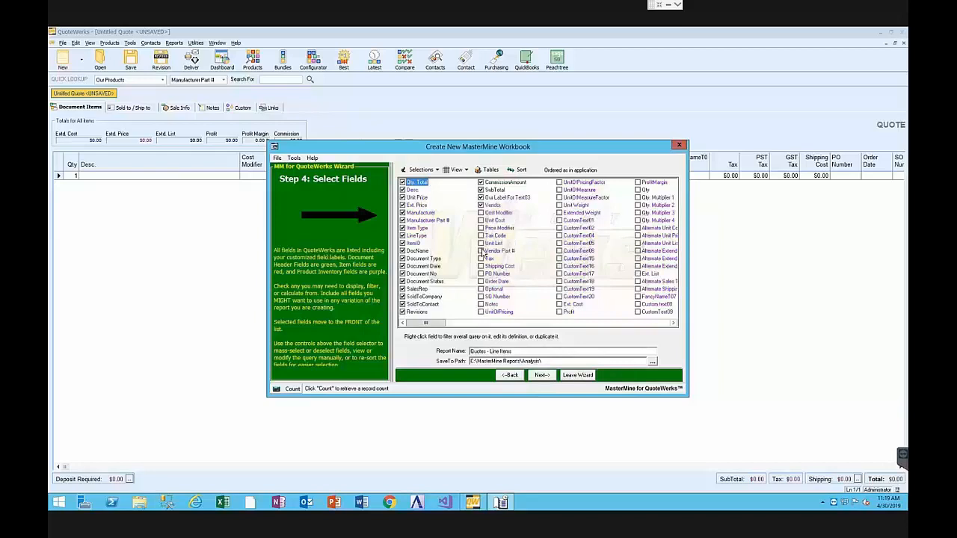
{"action": "left_click", "coordinate": [481, 251]}
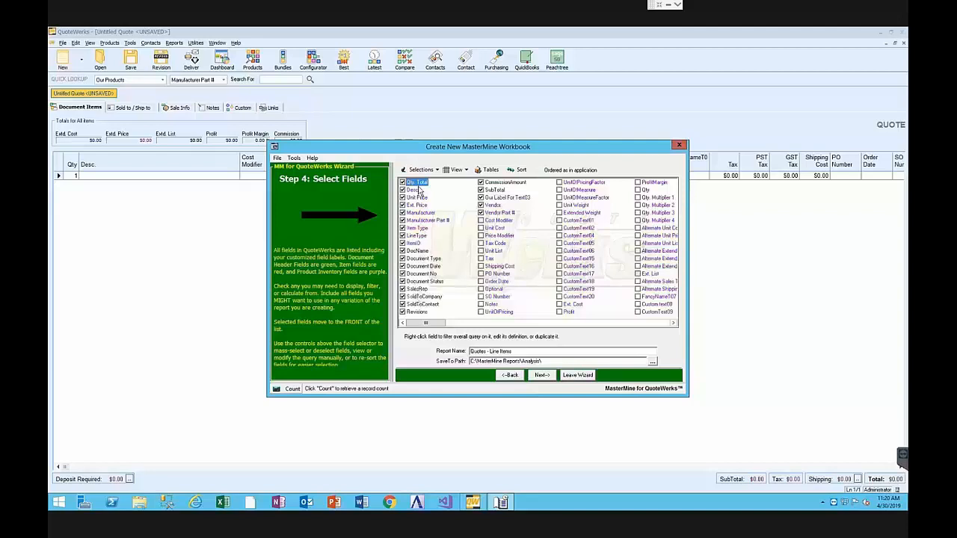
Name the report "Quotes - Line Items for Demo" and finish the wizard.
{"action": "left_click", "coordinate": [517, 351]}
{"action": "left_click", "coordinate": [544, 377]}
{"action": "type", "text": "for Demo"}
{"action": "left_click", "coordinate": [541, 376]}
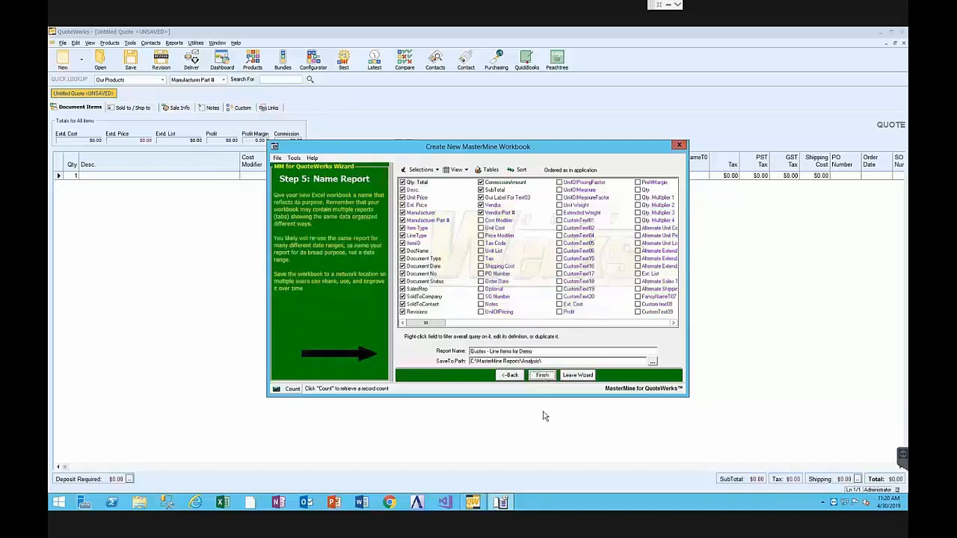
{"action": "left_click", "coordinate": [542, 375]}
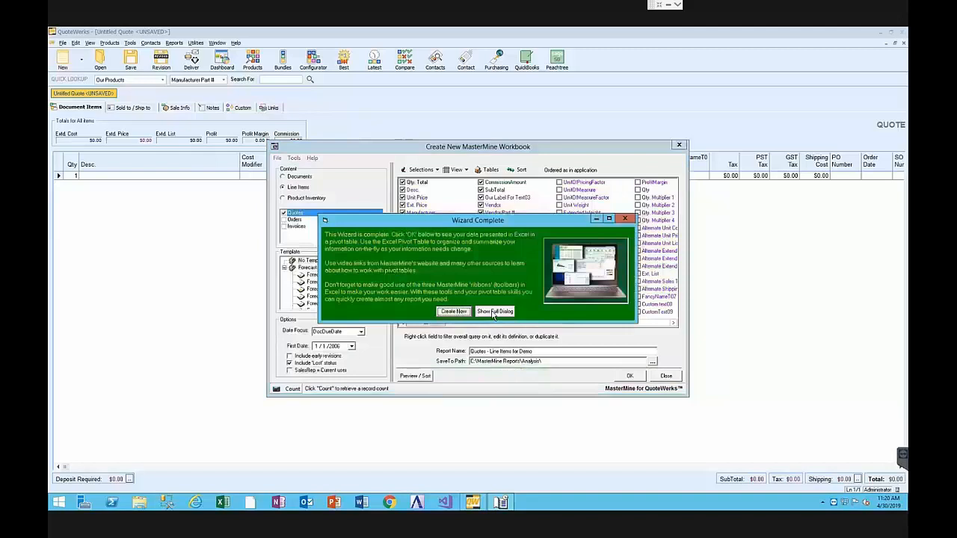
Create the workbook from the full setup dialog, then close that dialog and maximize the new workbook's window.
{"action": "left_click", "coordinate": [493, 312]}
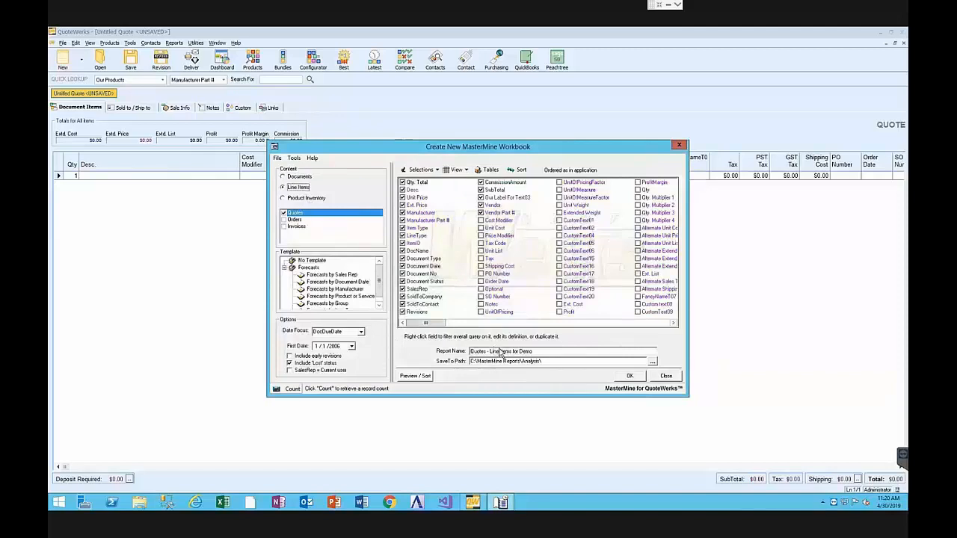
{"action": "left_click", "coordinate": [630, 376]}
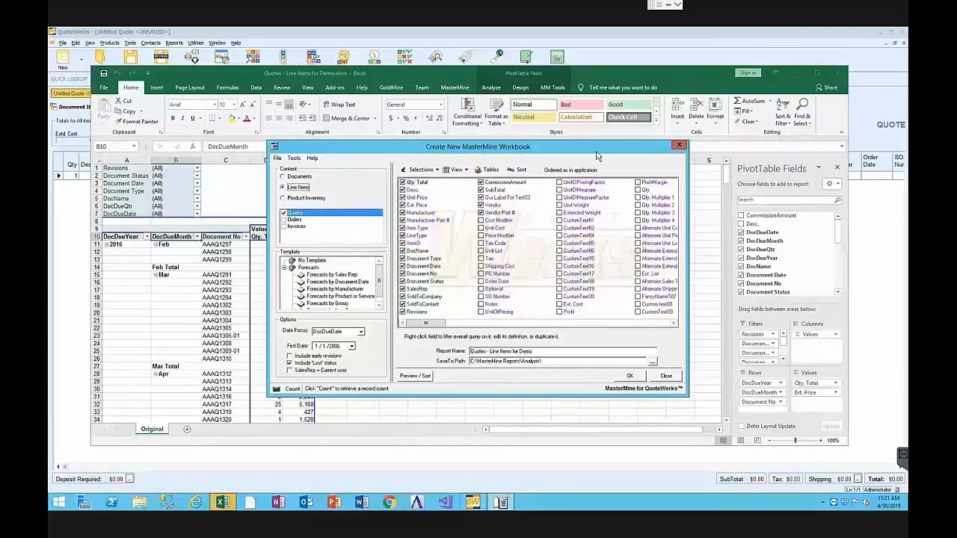
{"action": "left_click_drag", "start_coordinate": [597, 155], "coordinate": [707, 159]}
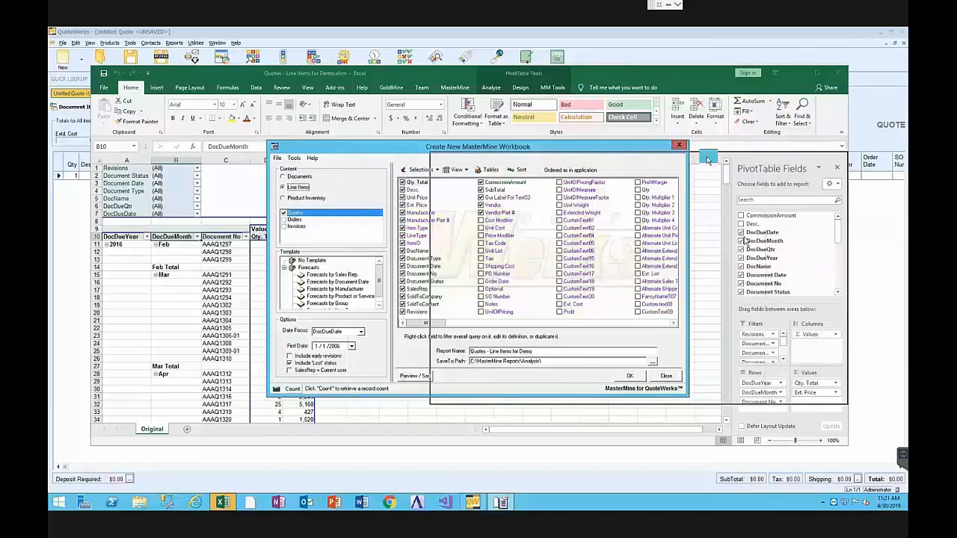
{"action": "left_click", "coordinate": [823, 385]}
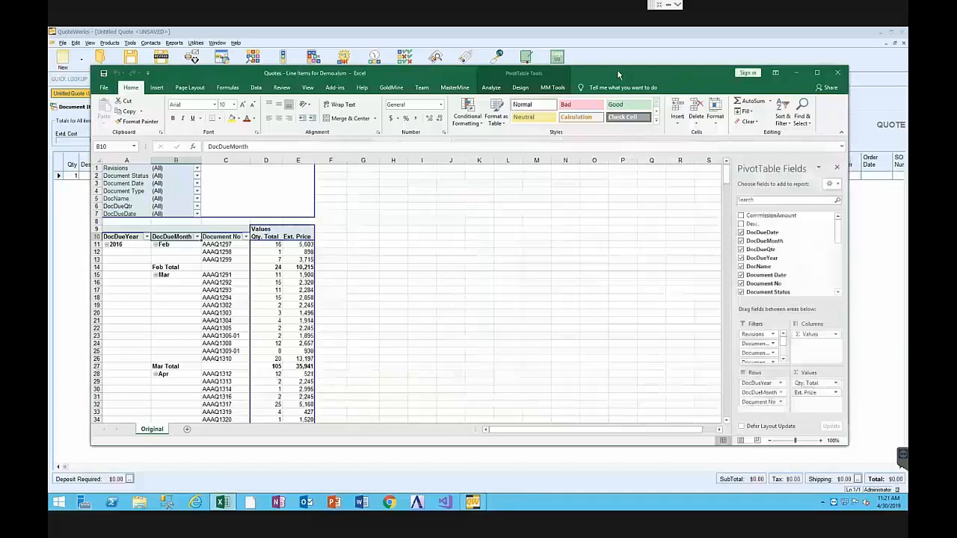
{"action": "double_click", "coordinate": [618, 75]}
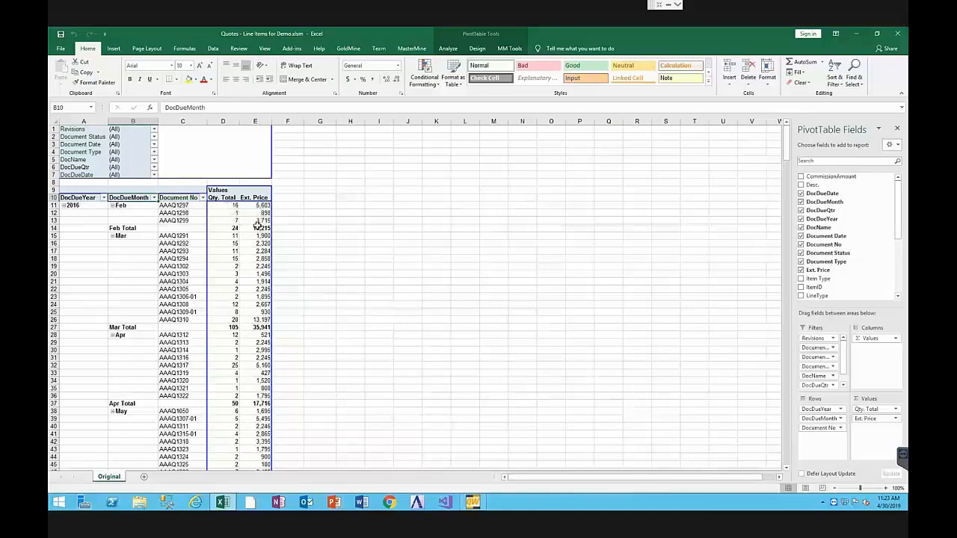
Move Document No and DocDueYear from the pivot table's rows to its report filters.
{"action": "mouse_move", "coordinate": [257, 225]}
{"action": "left_click", "coordinate": [189, 221]}
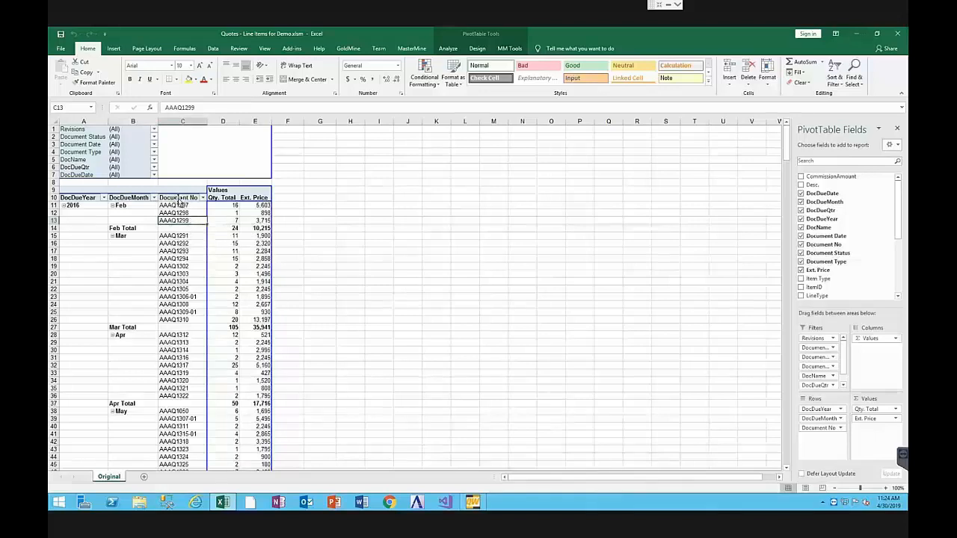
{"action": "left_click_drag", "start_coordinate": [180, 201], "coordinate": [195, 193]}
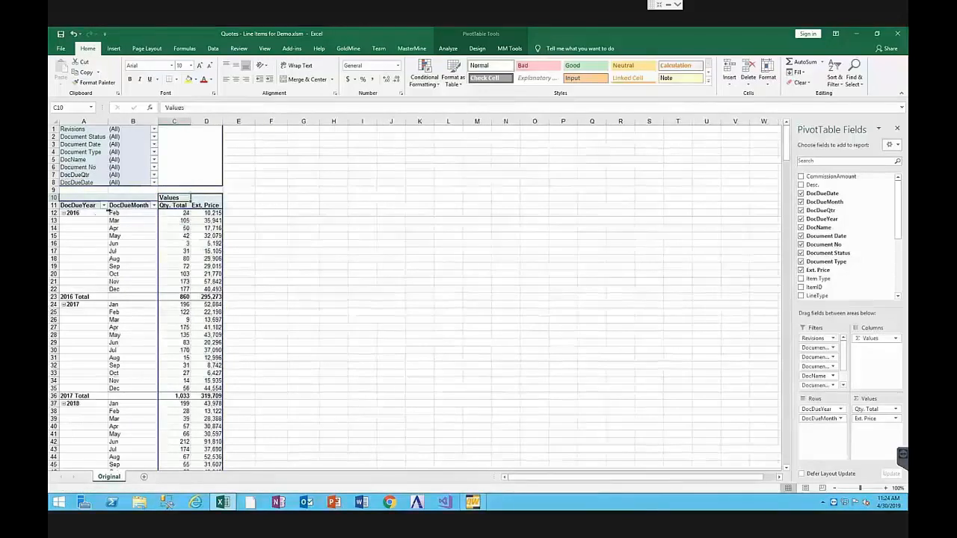
{"action": "left_click_drag", "start_coordinate": [80, 209], "coordinate": [84, 187]}
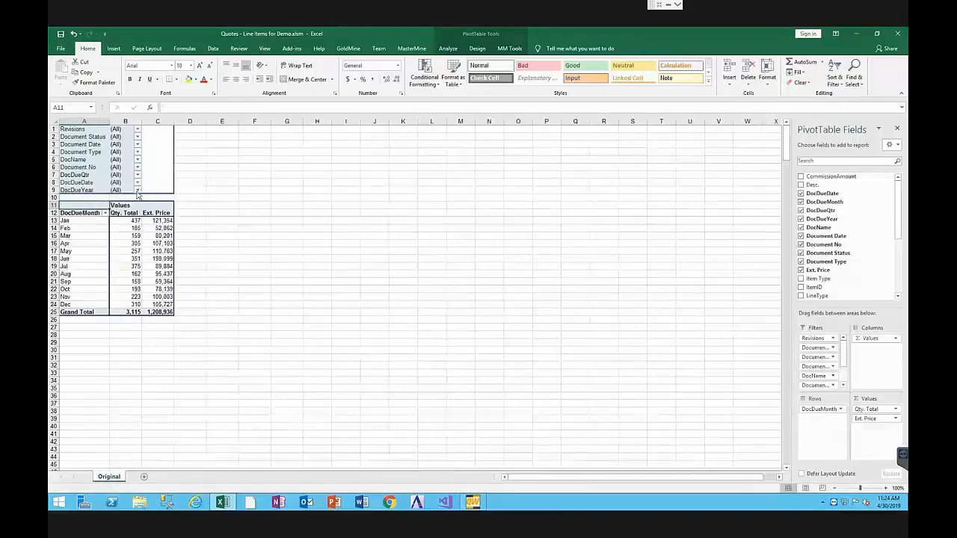
Filter the pivot table's DocDueYear field to 2018.
{"action": "left_click", "coordinate": [137, 191]}
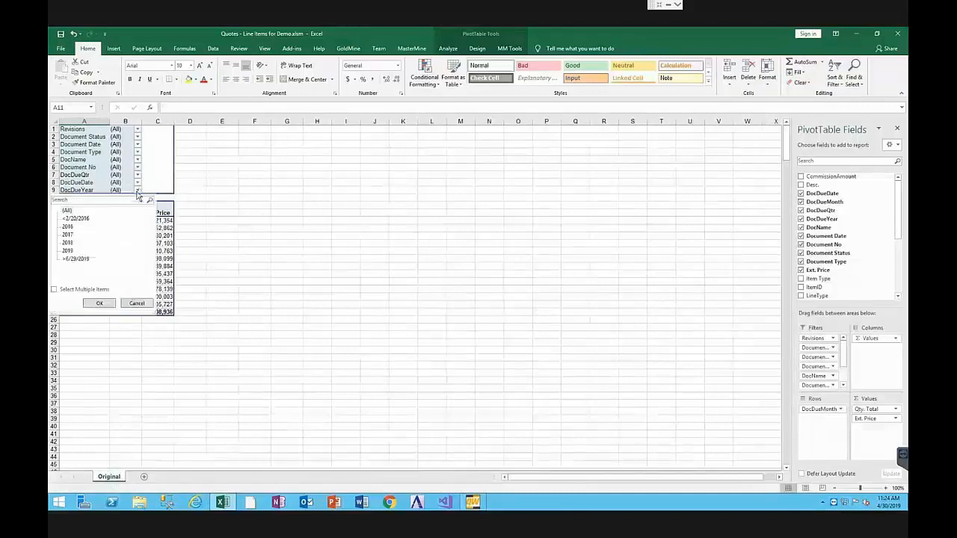
{"action": "left_click", "coordinate": [68, 243]}
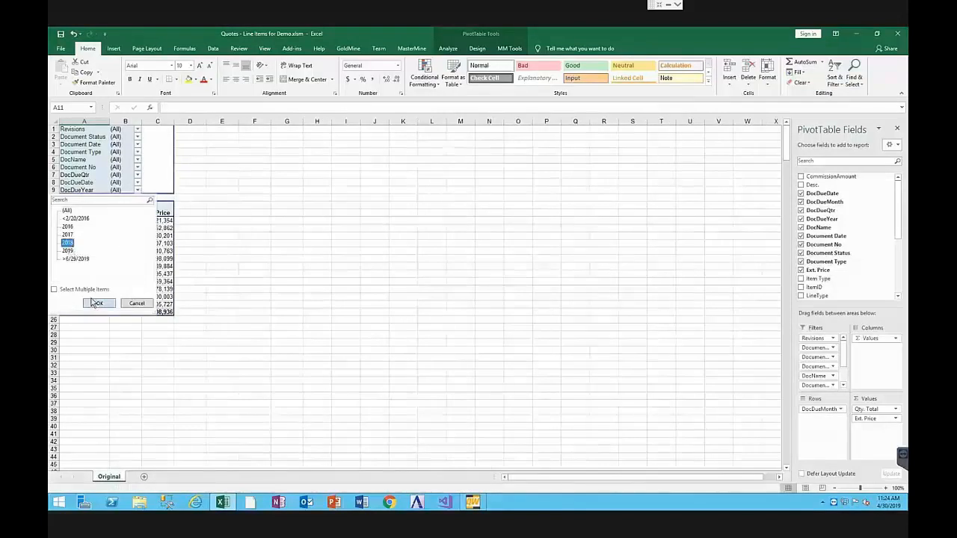
{"action": "left_click", "coordinate": [99, 304]}
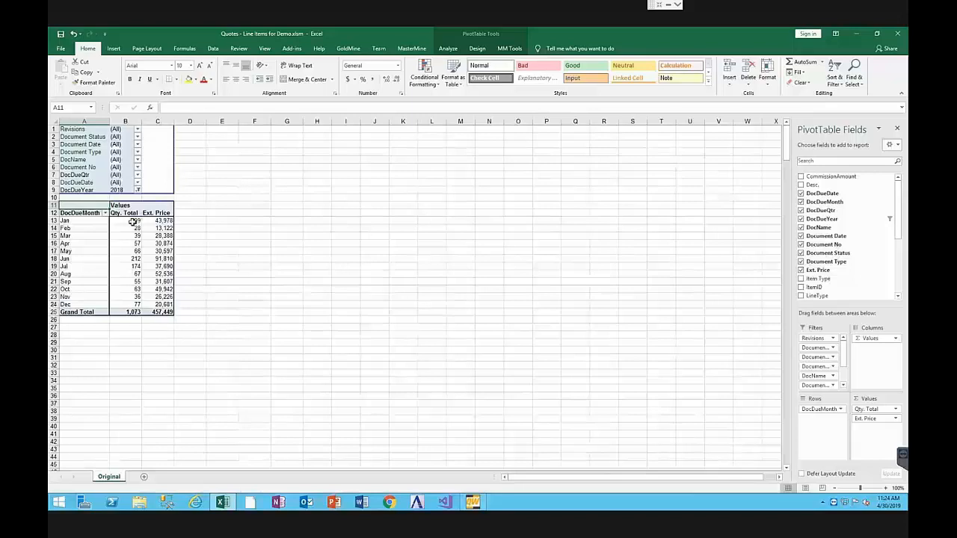
Move DocDueMonth to the report filters and add Manufacturer Part # as the pivot table's row field.
{"action": "mouse_move", "coordinate": [131, 222]}
{"action": "left_click_drag", "start_coordinate": [79, 214], "coordinate": [78, 196]}
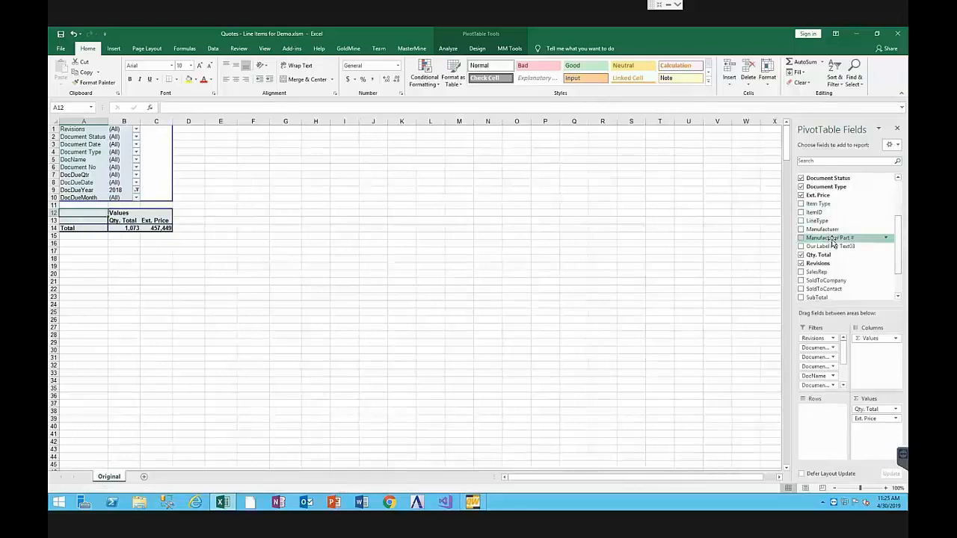
{"action": "left_click_drag", "start_coordinate": [822, 237], "coordinate": [84, 232]}
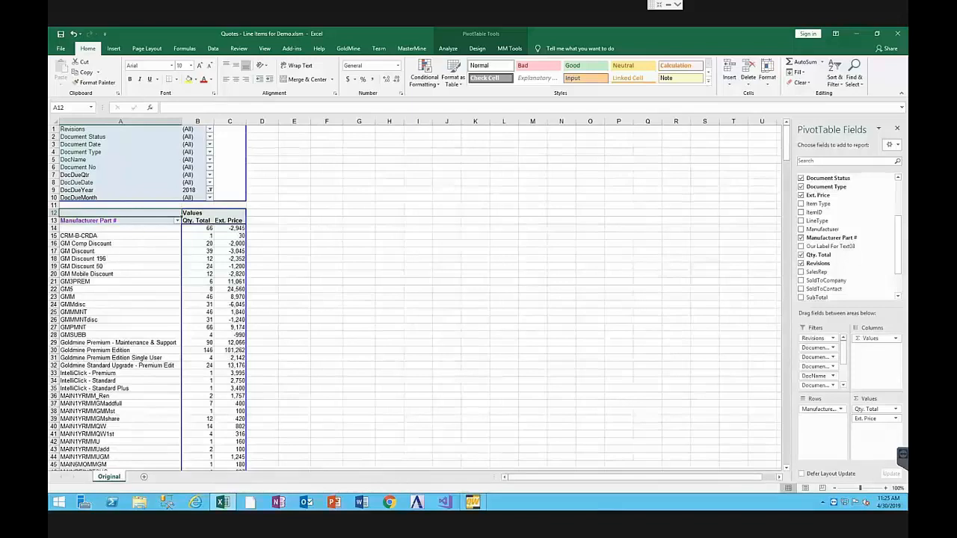
{"action": "scroll", "coordinate": [415, 299], "scroll_direction": "down", "scroll_amount": 2}
{"action": "scroll", "coordinate": [415, 299], "scroll_direction": "down", "scroll_amount": 1}
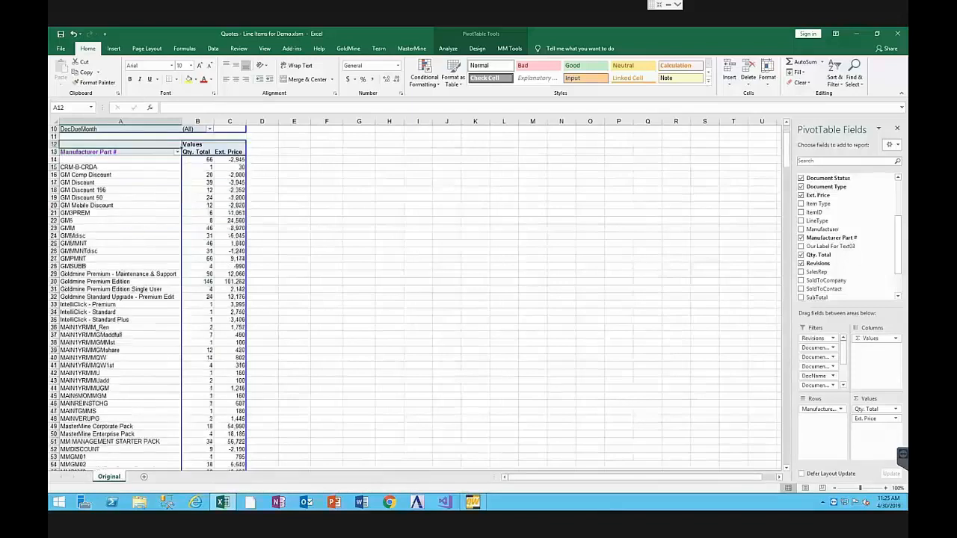
{"action": "scroll", "coordinate": [415, 298], "scroll_direction": "up", "scroll_amount": 3}
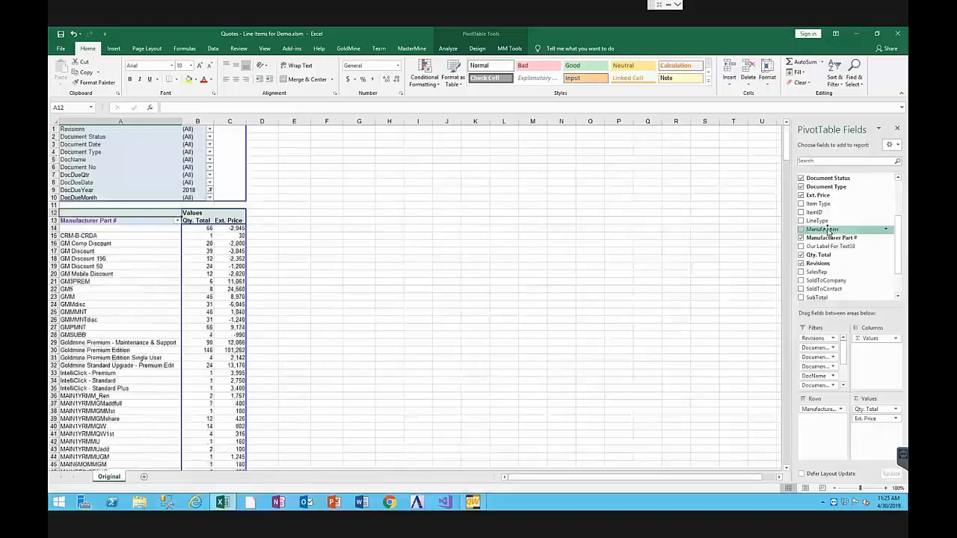
Add Manufacturer as the outer row field ahead of Manufacturer Part # and look through the grouped parts.
{"action": "left_click_drag", "start_coordinate": [822, 229], "coordinate": [93, 258]}
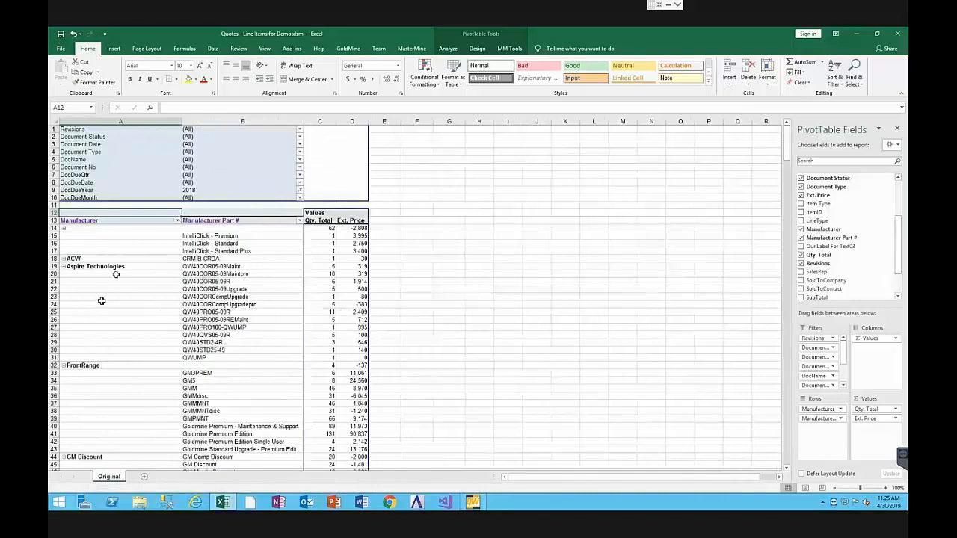
{"action": "left_click", "coordinate": [97, 367]}
{"action": "scroll", "coordinate": [150, 433], "scroll_direction": "down", "scroll_amount": 1}
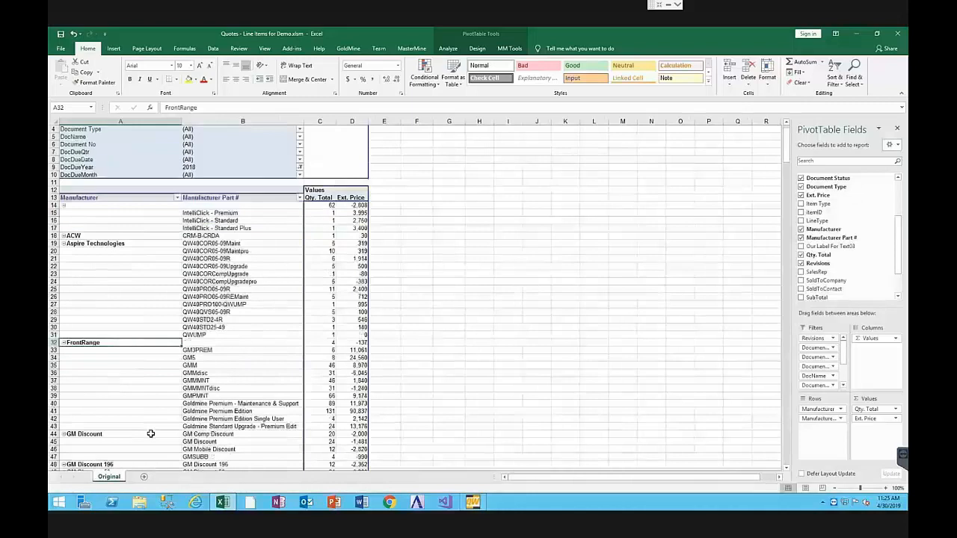
{"action": "scroll", "coordinate": [151, 433], "scroll_direction": "down", "scroll_amount": 3}
{"action": "scroll", "coordinate": [142, 337], "scroll_direction": "down", "scroll_amount": 3}
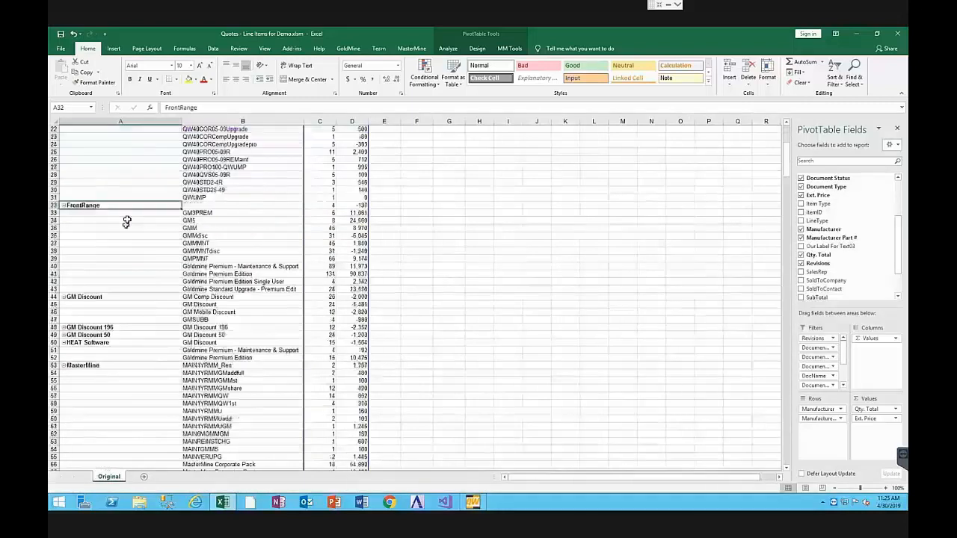
Filter the pivot table's Manufacturer field to show only FrontRange.
{"action": "scroll", "coordinate": [127, 222], "scroll_direction": "up", "scroll_amount": 5}
{"action": "left_click", "coordinate": [177, 175]}
{"action": "left_click", "coordinate": [89, 261]}
{"action": "left_click", "coordinate": [88, 327]}
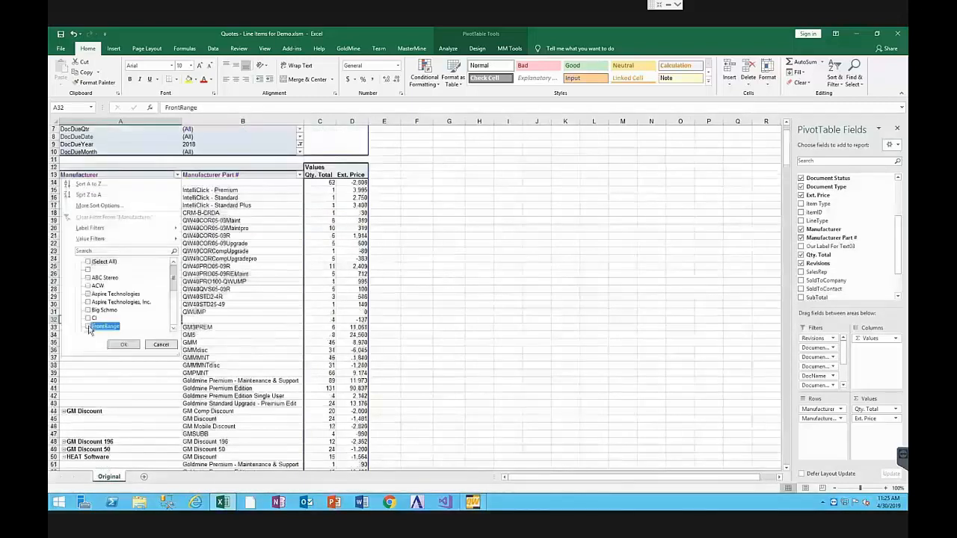
{"action": "left_click", "coordinate": [123, 344]}
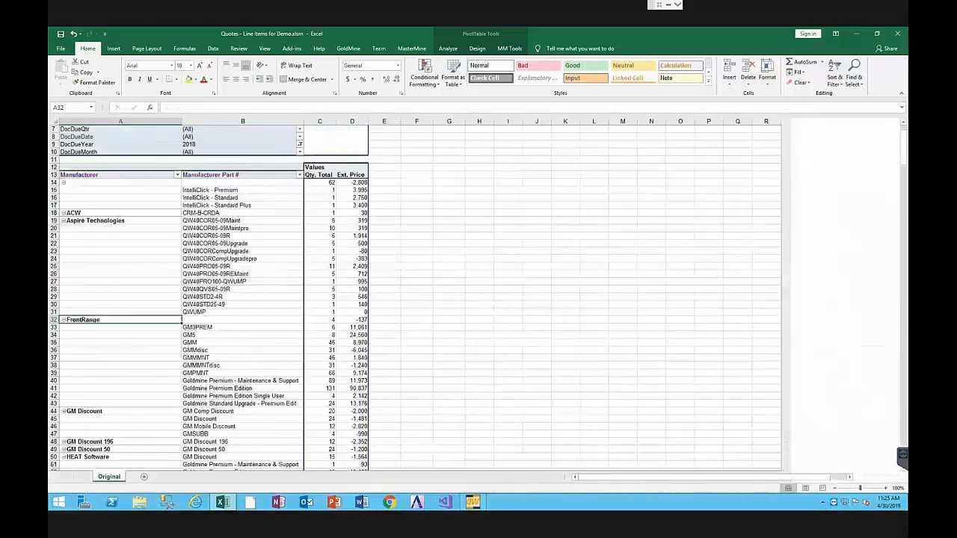
{"action": "scroll", "coordinate": [215, 259], "scroll_direction": "up", "scroll_amount": 2}
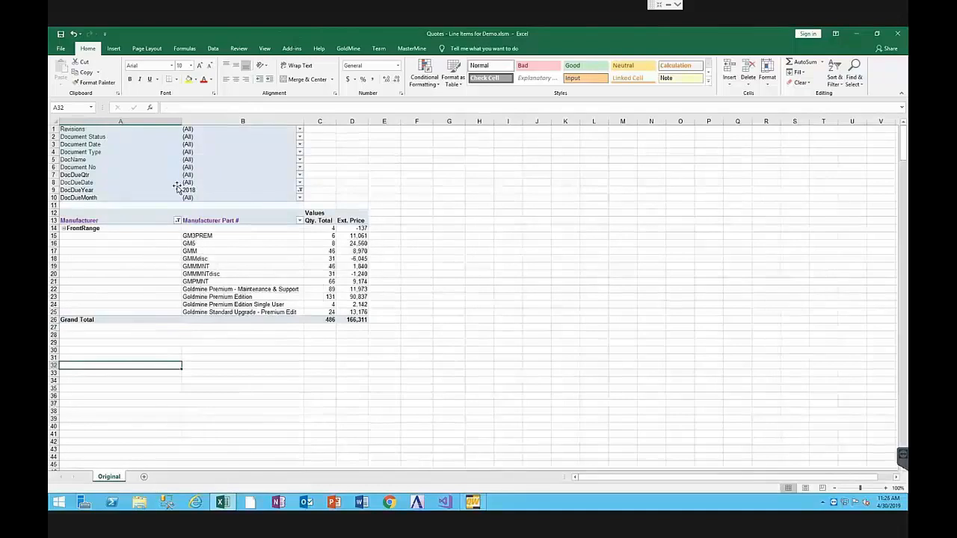
Filter the pivot table's Document Status field to show only Open quotes.
{"action": "left_click", "coordinate": [216, 275]}
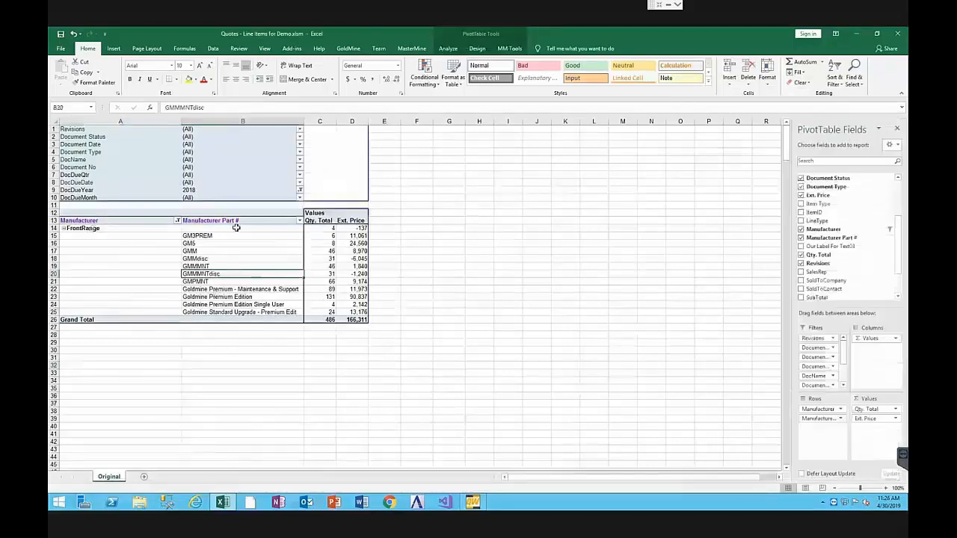
{"action": "left_click", "coordinate": [322, 228]}
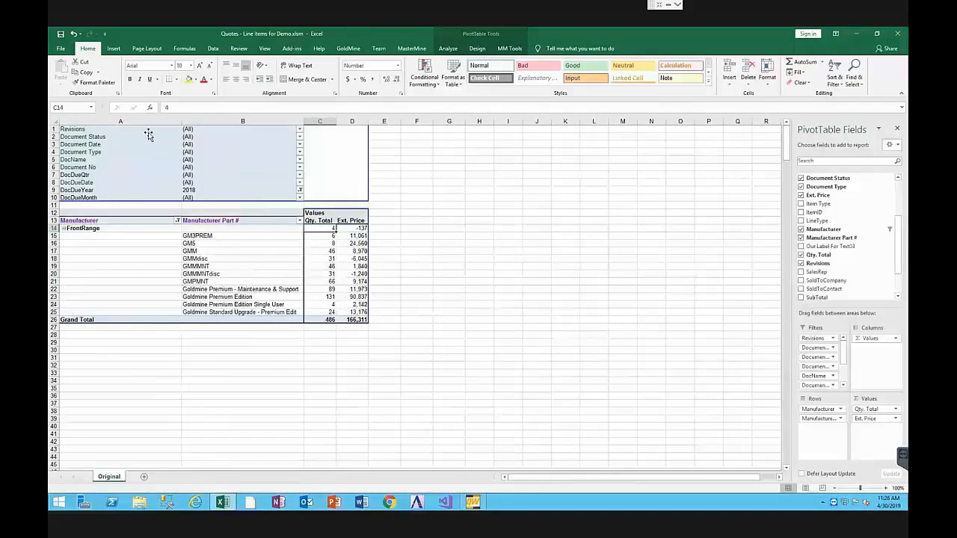
{"action": "left_click", "coordinate": [299, 136]}
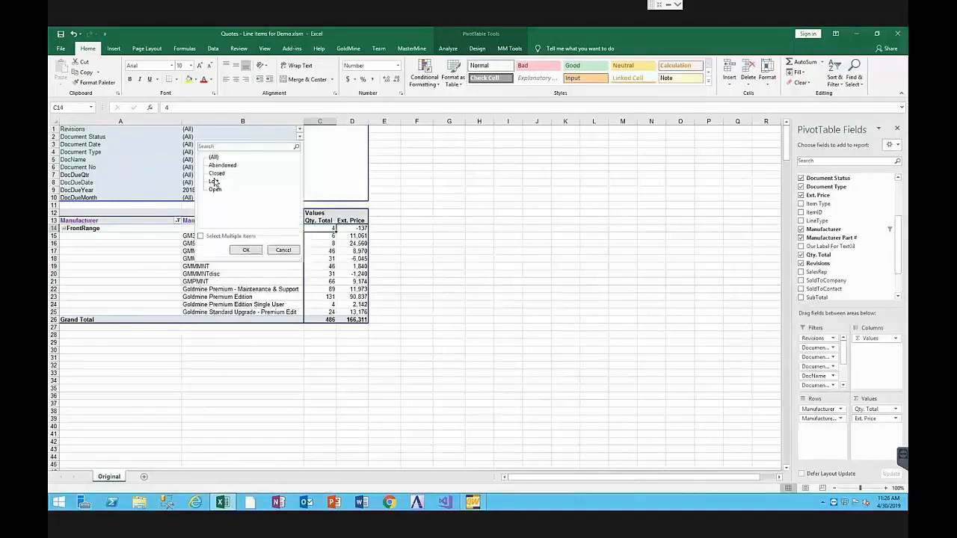
{"action": "left_click", "coordinate": [214, 189]}
{"action": "left_click", "coordinate": [245, 249]}
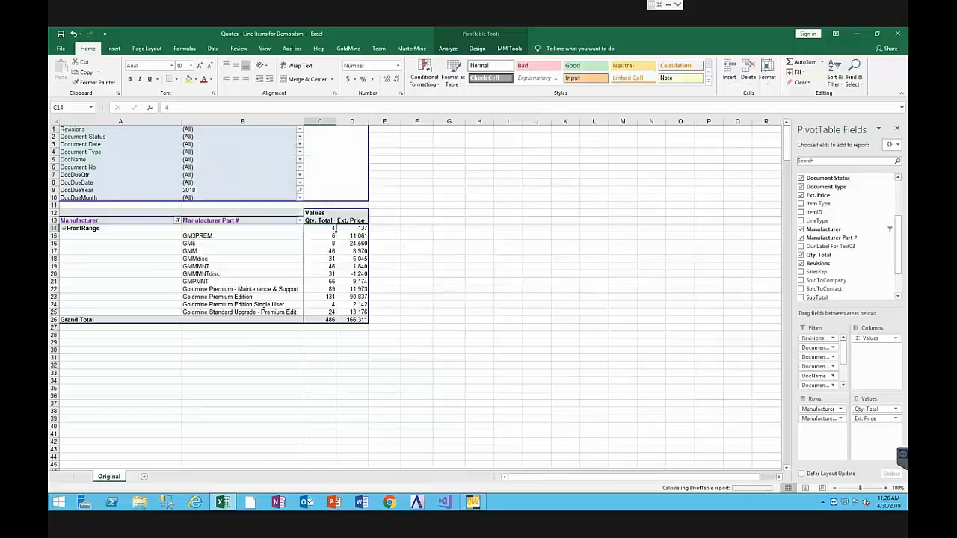
Allow multiple Document Status selections, include Closed along with Open, and move Document Status into the pivot table's columns ahead of the values.
{"action": "left_click", "coordinate": [299, 136]}
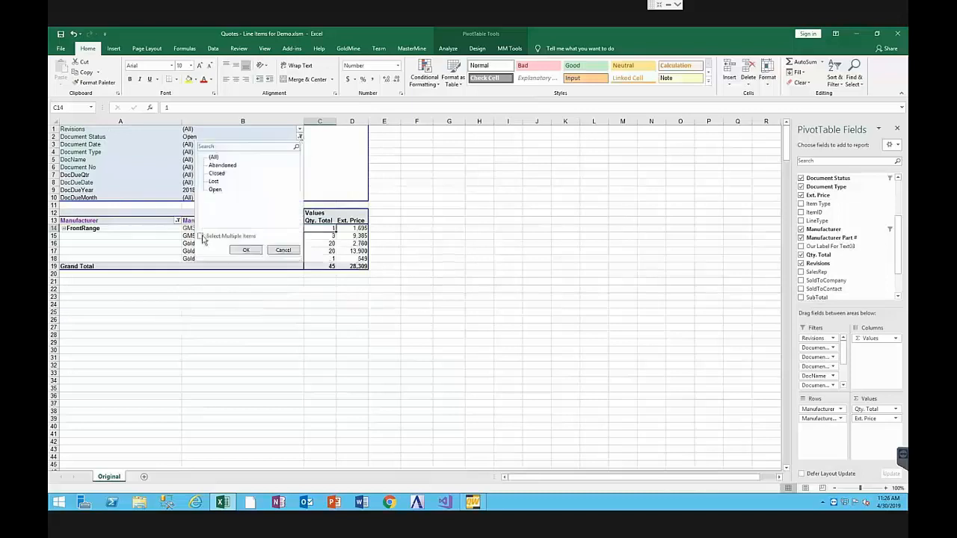
{"action": "left_click", "coordinate": [201, 236]}
{"action": "left_click", "coordinate": [212, 173]}
{"action": "left_click", "coordinate": [246, 250]}
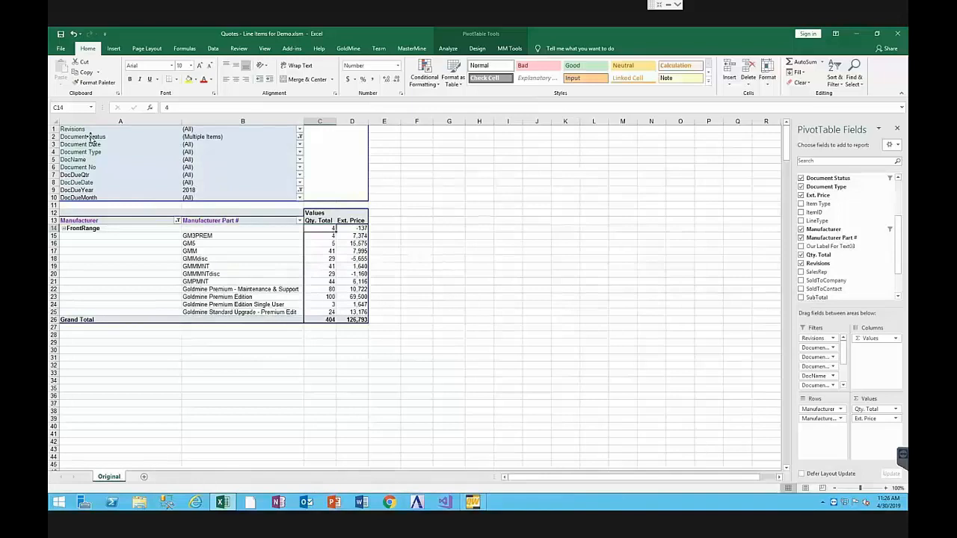
{"action": "left_click_drag", "start_coordinate": [90, 139], "coordinate": [345, 215]}
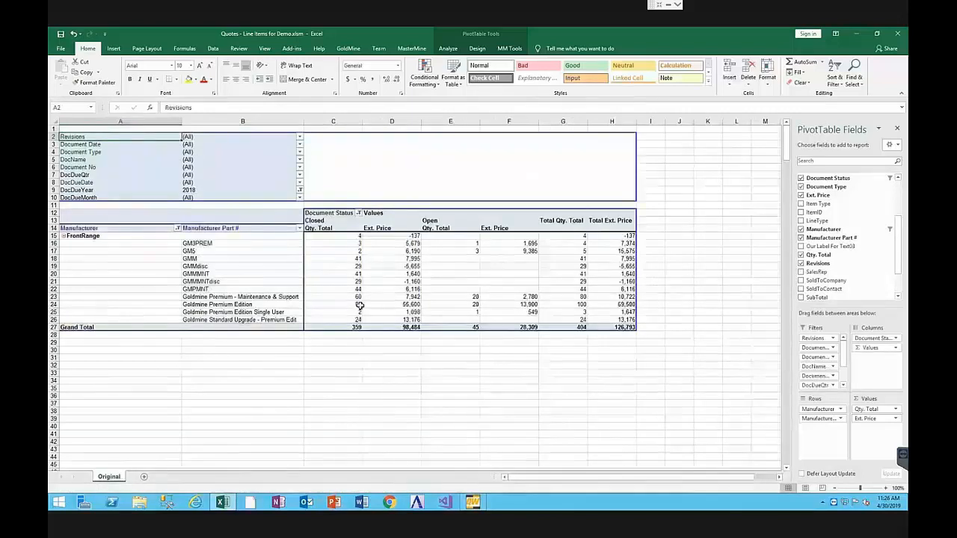
{"action": "mouse_move", "coordinate": [359, 306]}
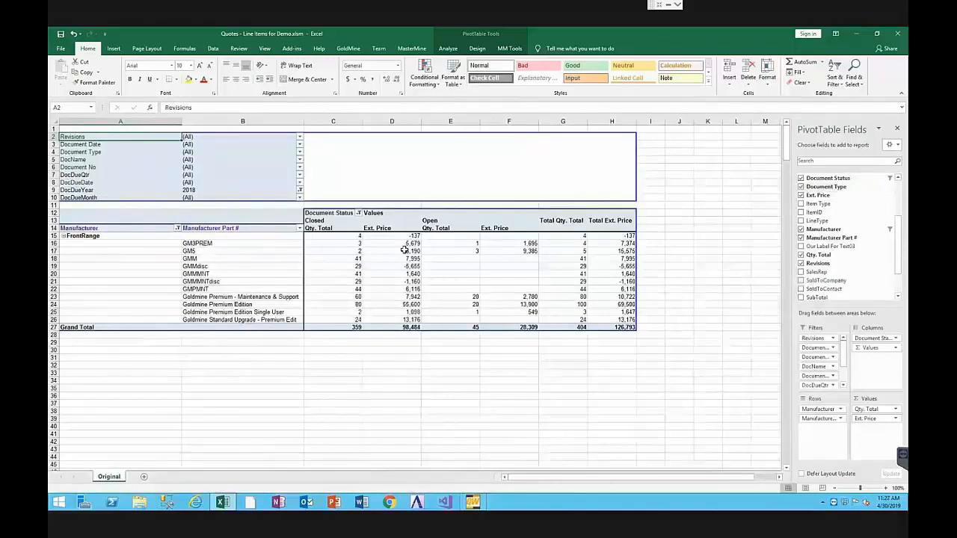
Browse the QI table's available database fields in the MasterMine New Query Field Builder, and leave it without adding a field.
{"action": "left_click", "coordinate": [506, 49]}
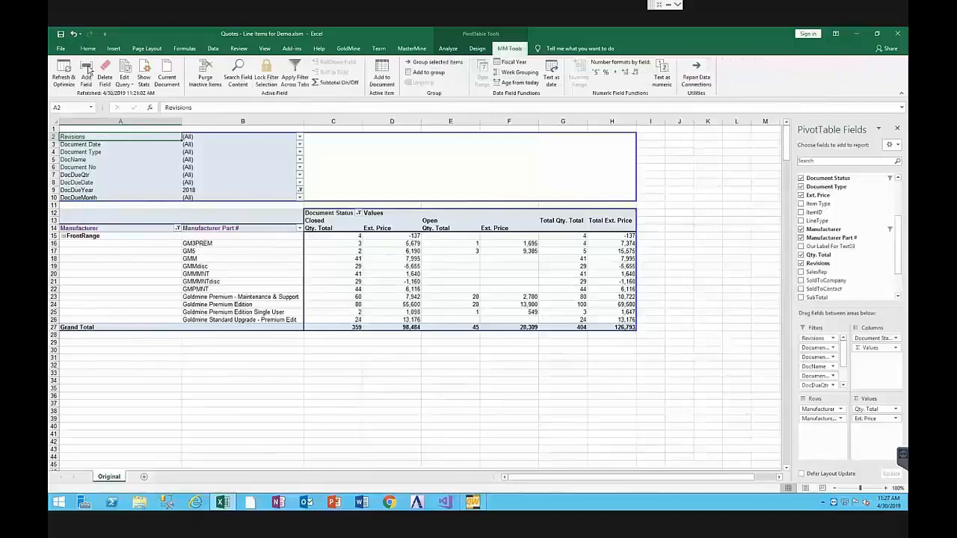
{"action": "left_click", "coordinate": [86, 69]}
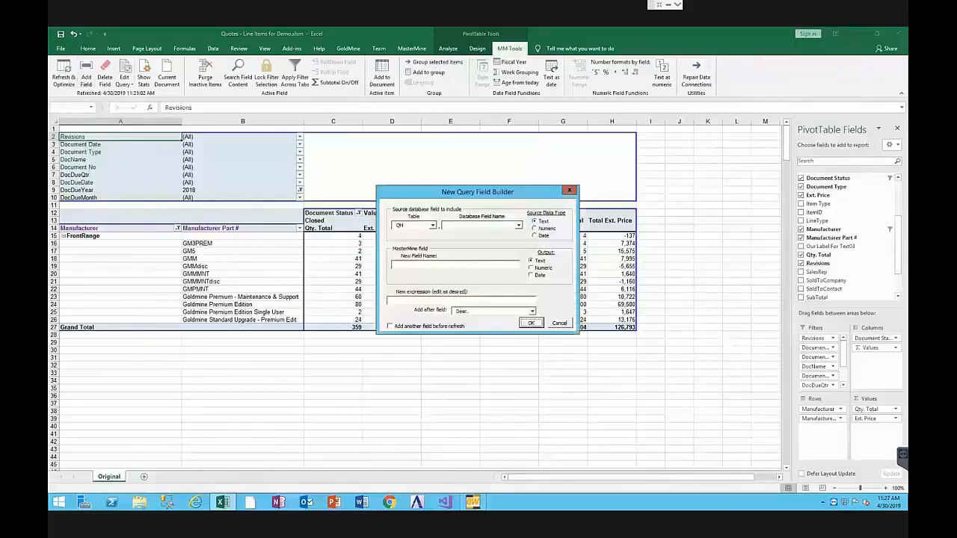
{"action": "left_click", "coordinate": [432, 225]}
{"action": "left_click", "coordinate": [410, 240]}
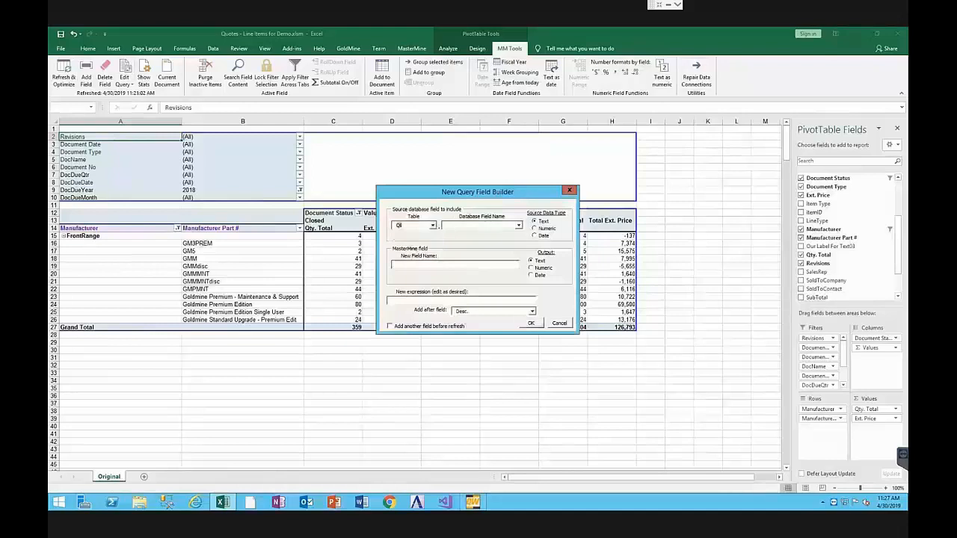
{"action": "left_click", "coordinate": [478, 226]}
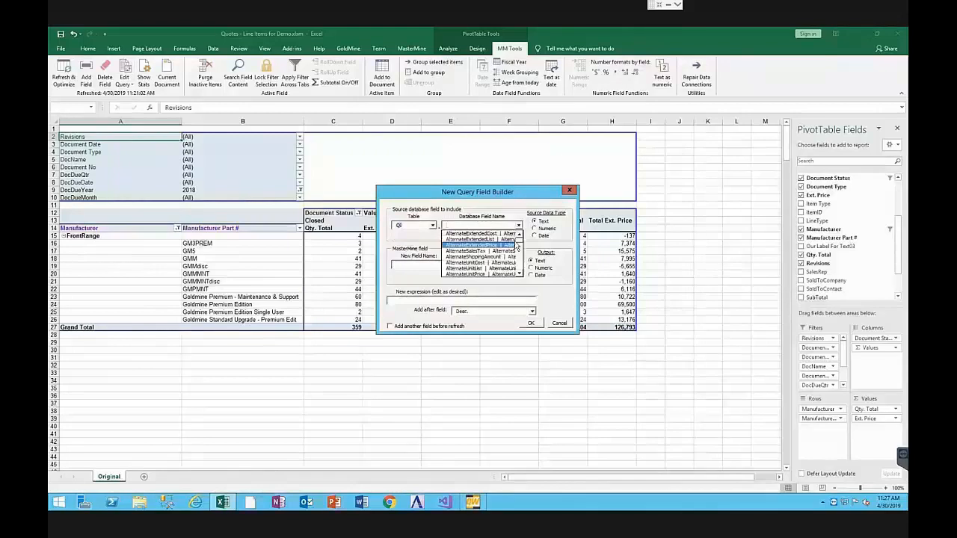
{"action": "left_click_drag", "start_coordinate": [520, 251], "coordinate": [520, 262]}
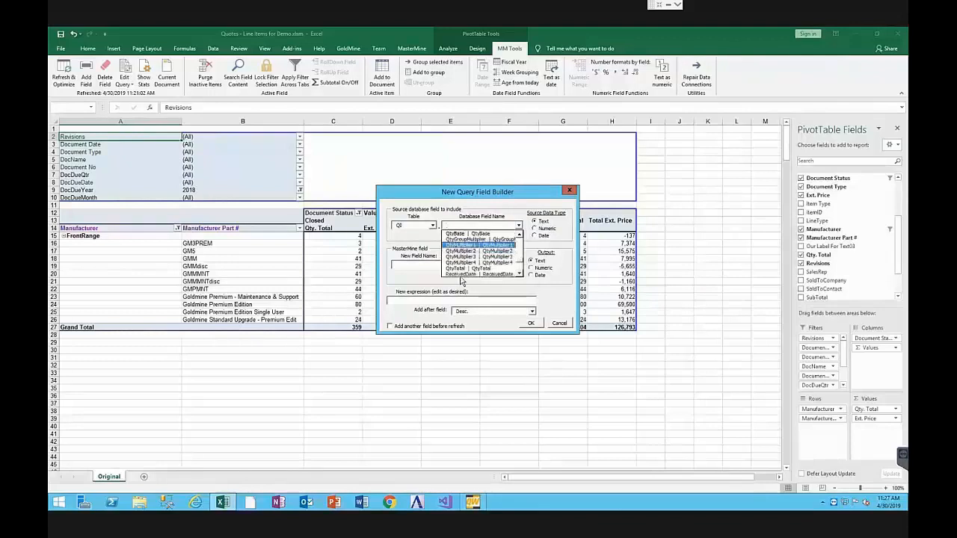
{"action": "left_click", "coordinate": [559, 323]}
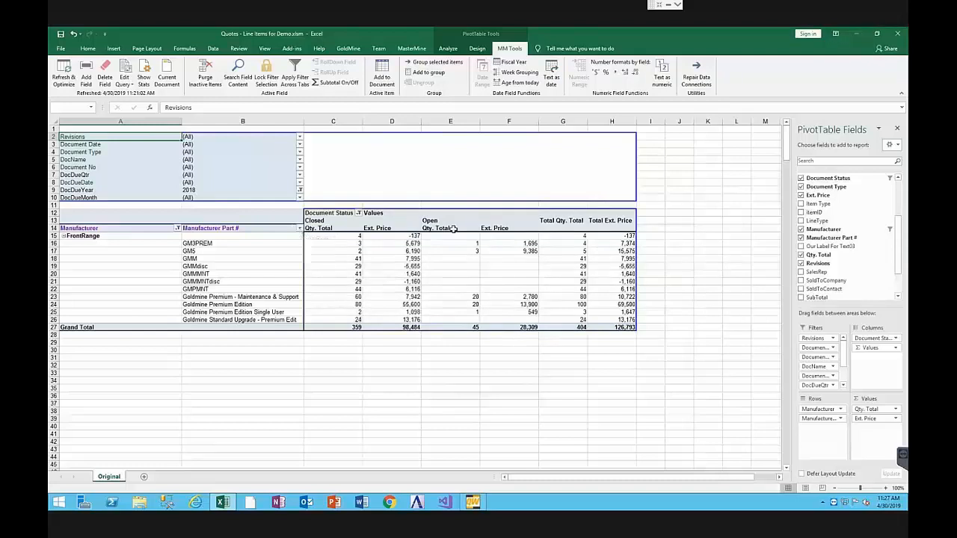
Sort the Manufacturer Part # row field in descending order by Ext. Price.
{"action": "left_click", "coordinate": [299, 228]}
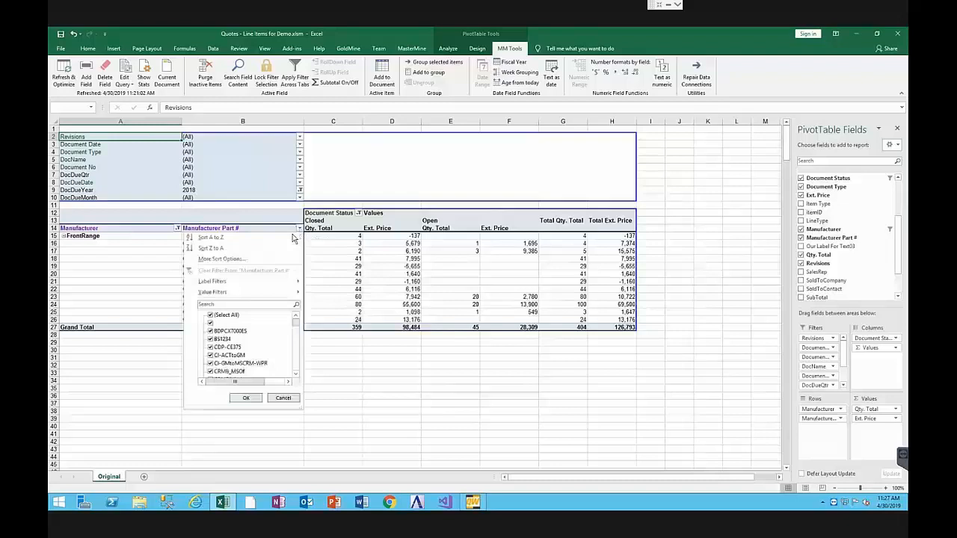
{"action": "left_click", "coordinate": [242, 258]}
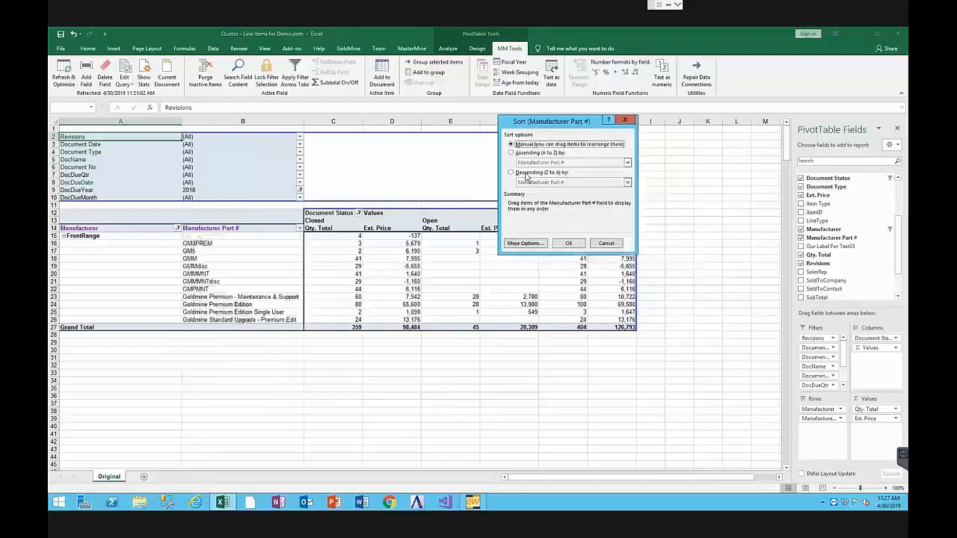
{"action": "left_click", "coordinate": [511, 174]}
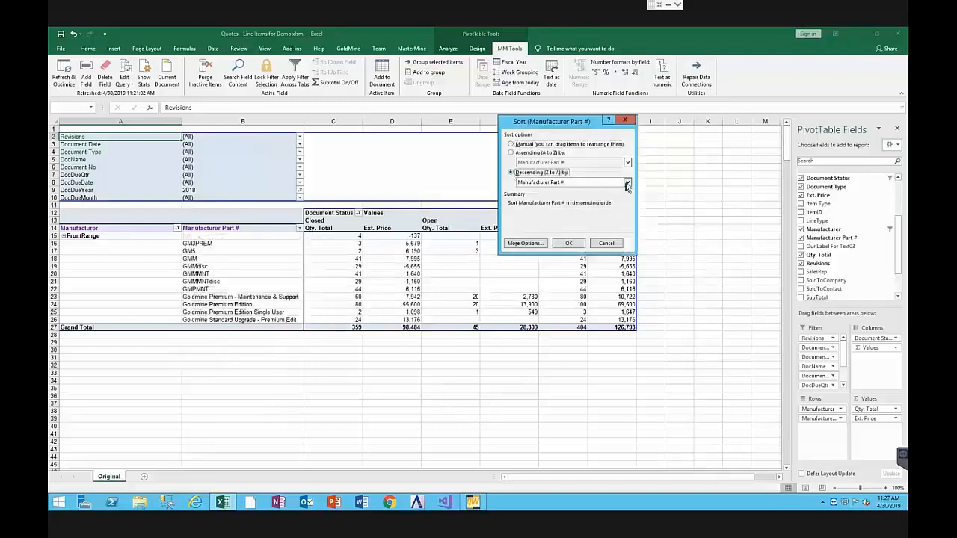
{"action": "left_click", "coordinate": [626, 184]}
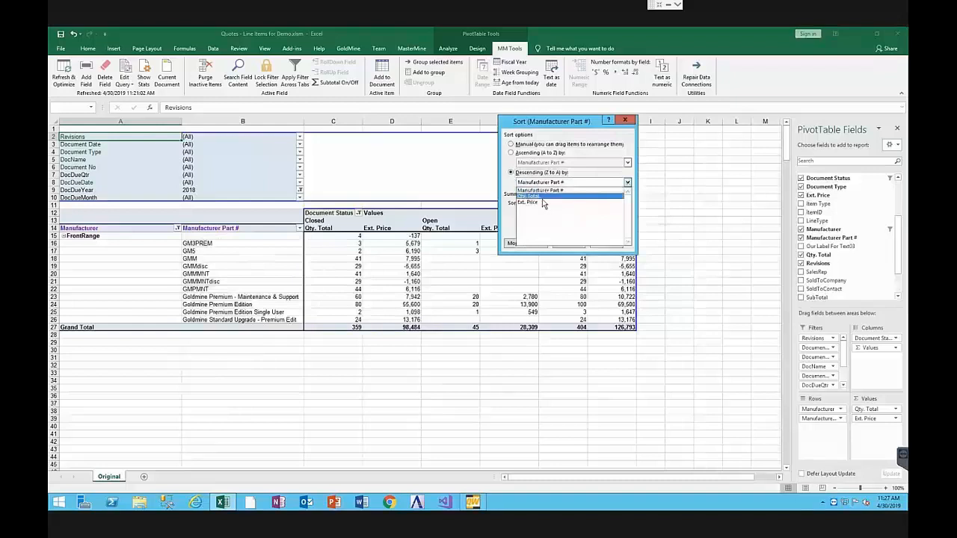
{"action": "left_click", "coordinate": [544, 203]}
{"action": "left_click", "coordinate": [568, 243]}
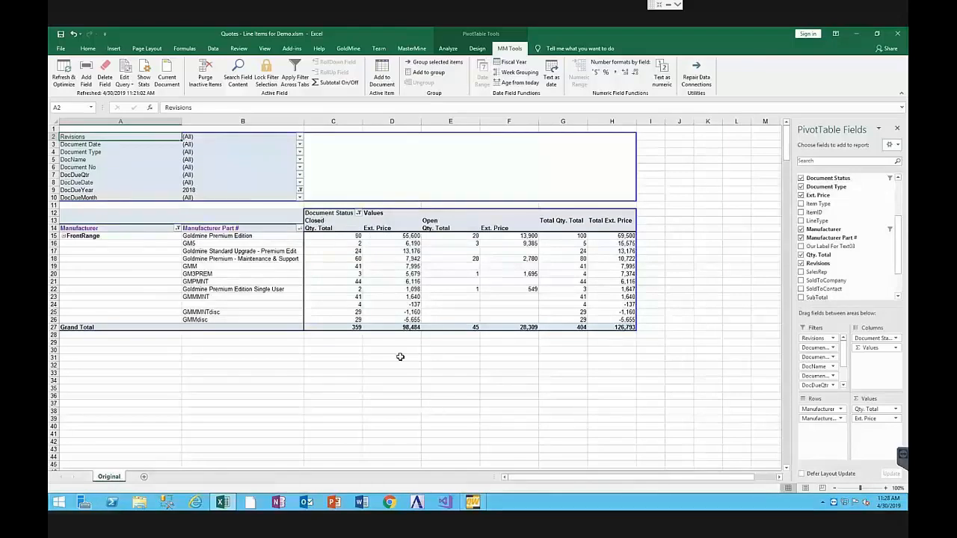
Look over the MasterMine report delivery commands and read the description of Schedule Print.
{"action": "mouse_move", "coordinate": [349, 296]}
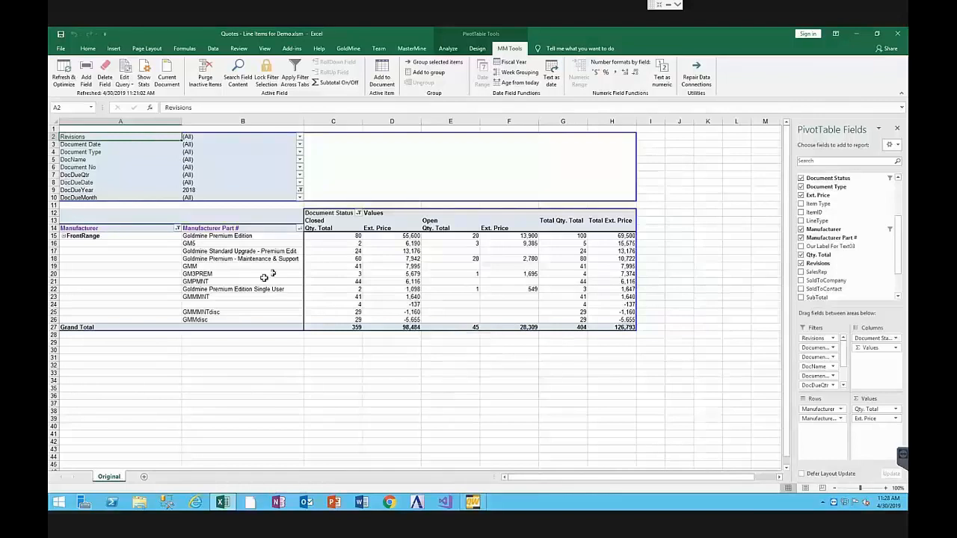
{"action": "left_click", "coordinate": [239, 289]}
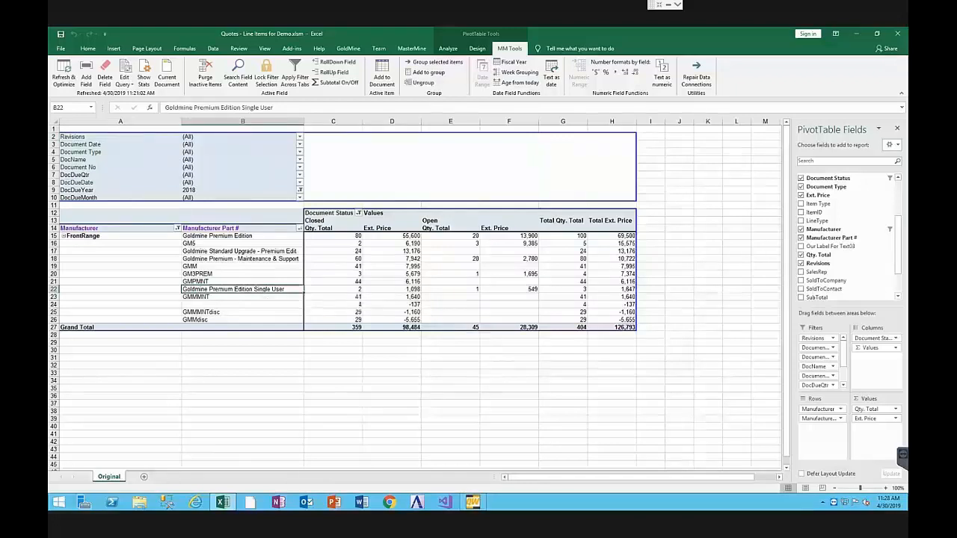
{"action": "left_click", "coordinate": [417, 50]}
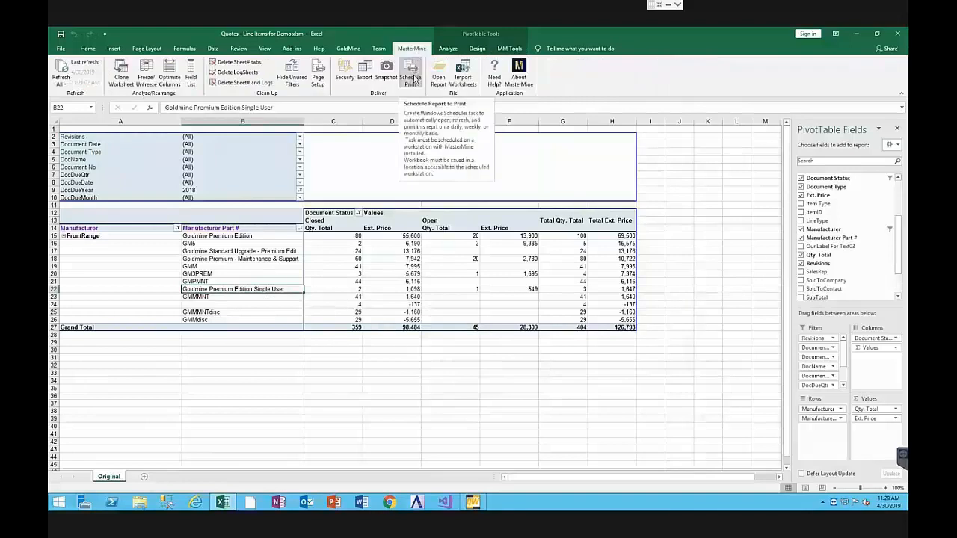
Drill down into the closed Qty. Total of Goldmine Premium - Maintenance & Support to list its line items on a new sheet.
{"action": "left_click", "coordinate": [342, 258]}
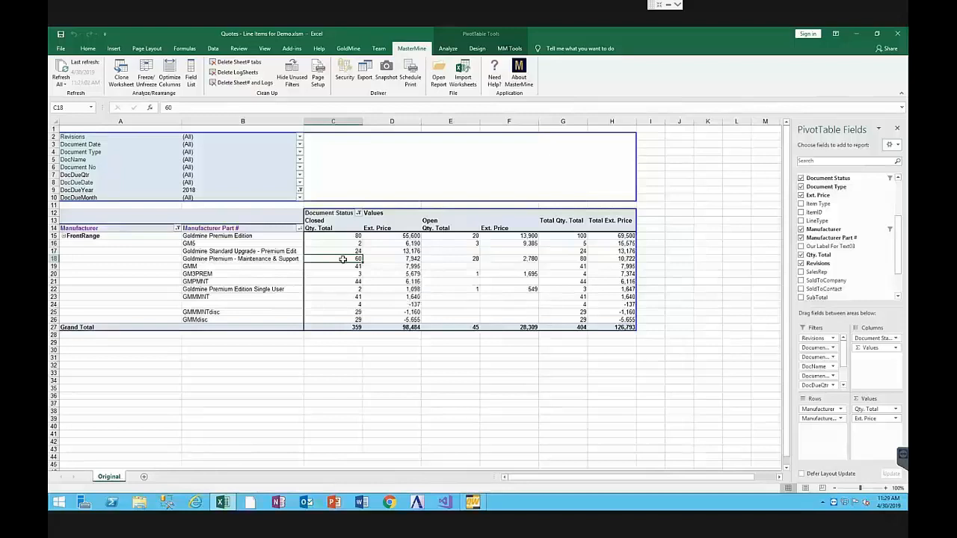
{"action": "left_click", "coordinate": [247, 258]}
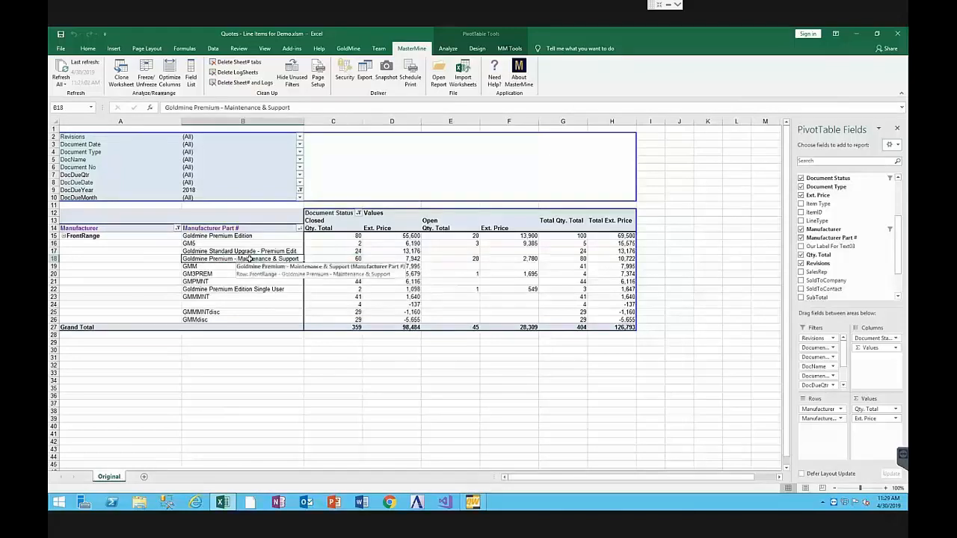
{"action": "left_click", "coordinate": [343, 258]}
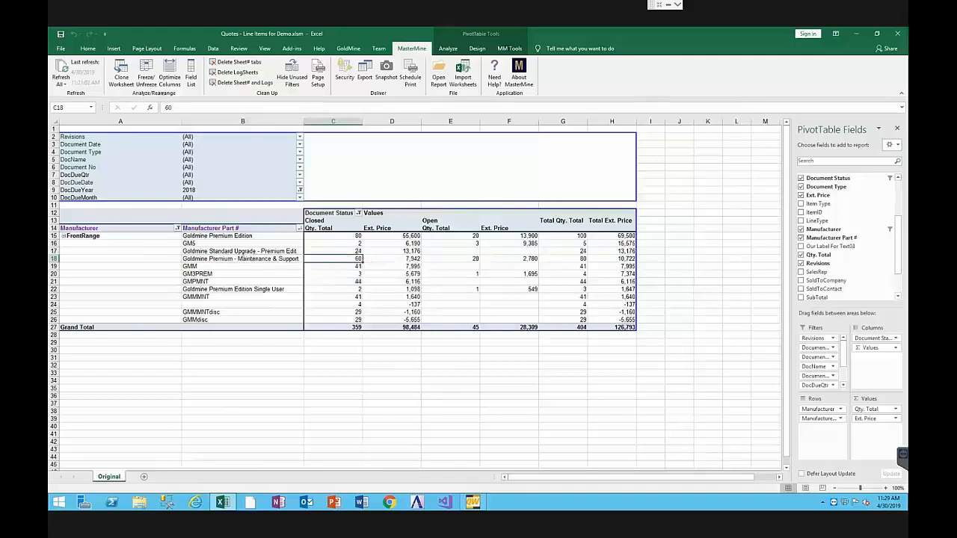
{"action": "double_click", "coordinate": [348, 259]}
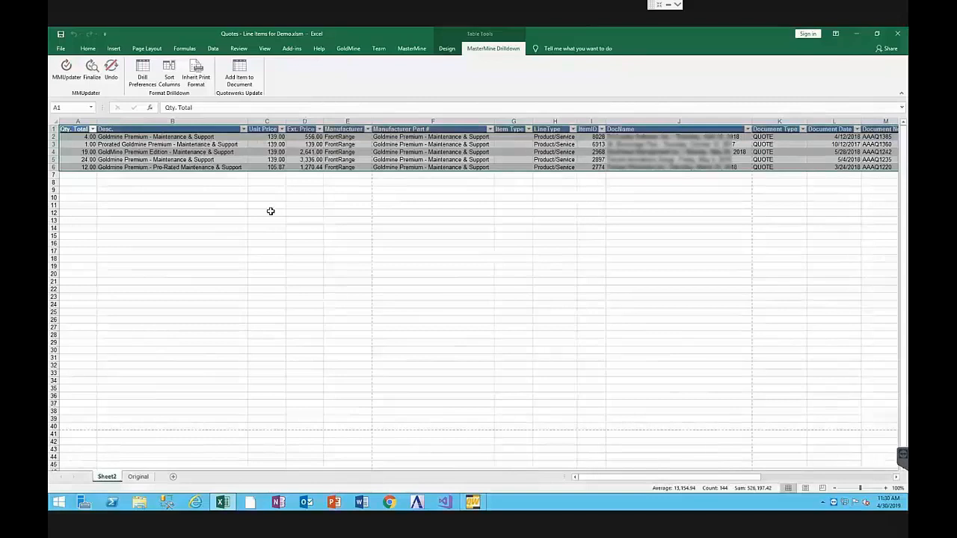
Open the source quote of the Prorated Goldmine Premium - Maintenance & Support line in QuoteWerks and inspect that item's description and price fields.
{"action": "double_click", "coordinate": [202, 142]}
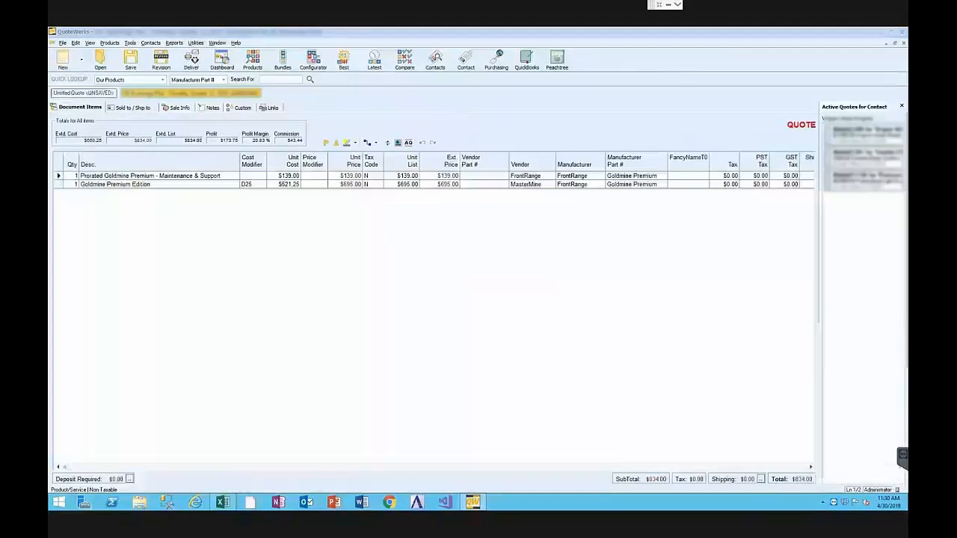
{"action": "left_click", "coordinate": [159, 176]}
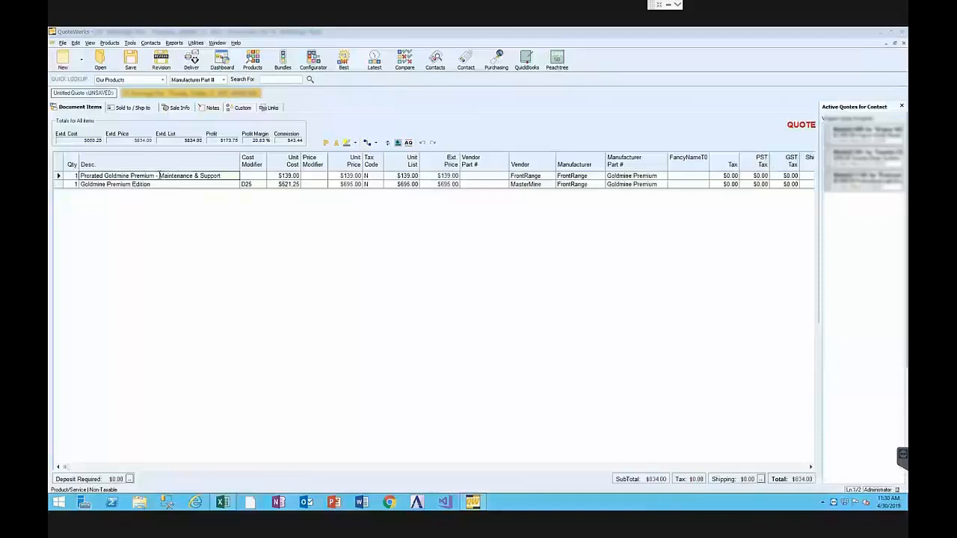
{"action": "left_click", "coordinate": [194, 176]}
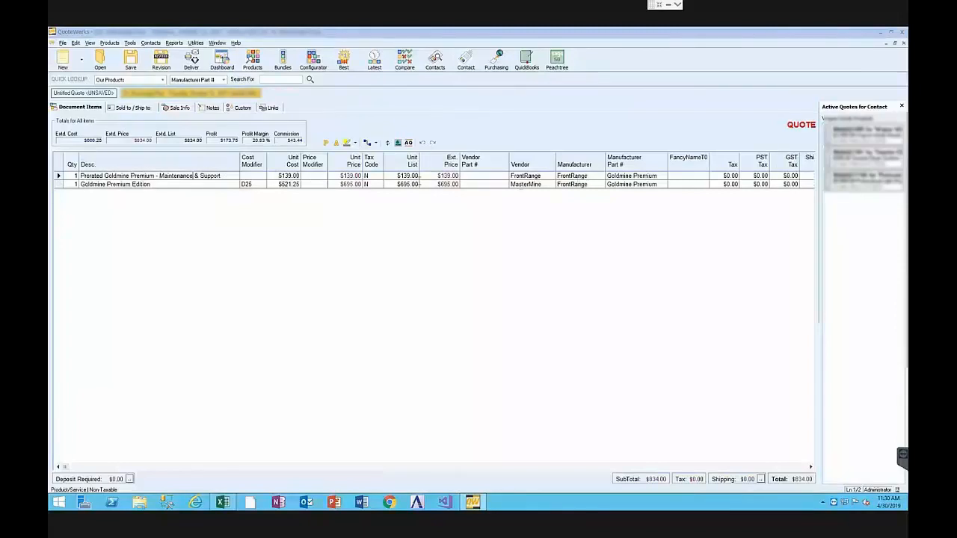
{"action": "left_click", "coordinate": [409, 176]}
{"action": "left_click", "coordinate": [349, 175]}
{"action": "left_click", "coordinate": [317, 175]}
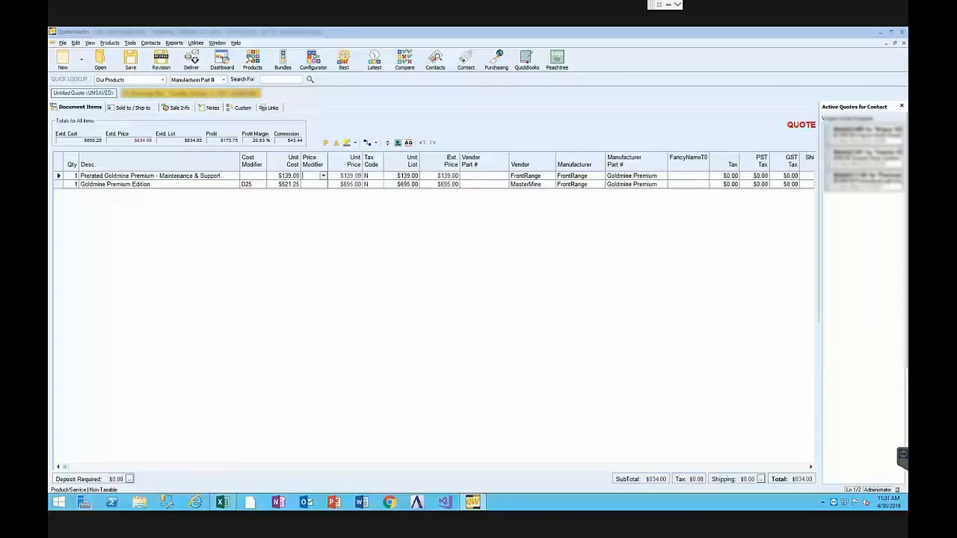
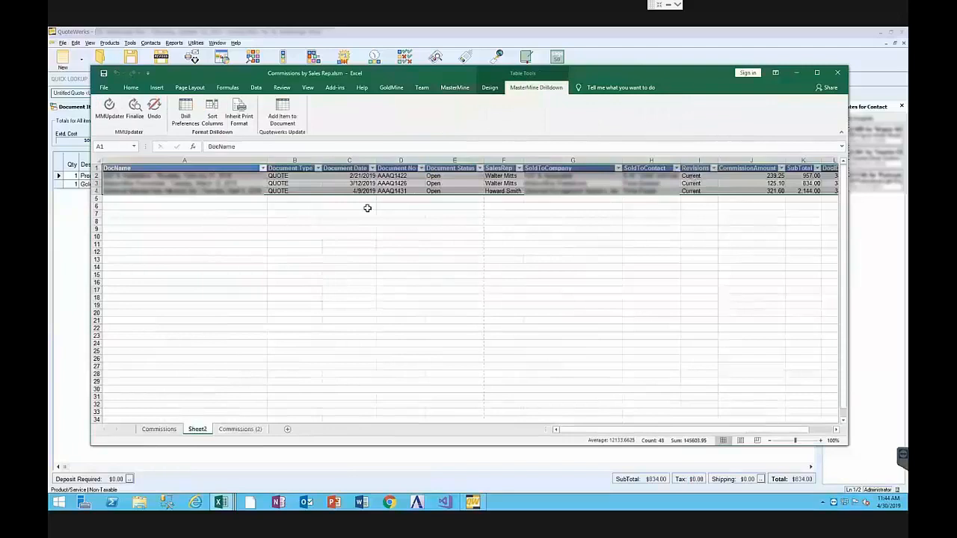
In the Commissions by Sales Rep drilldown sheet, set the Document Status of the quote dated 2/21/2019 to Closed.
{"action": "left_click", "coordinate": [450, 176]}
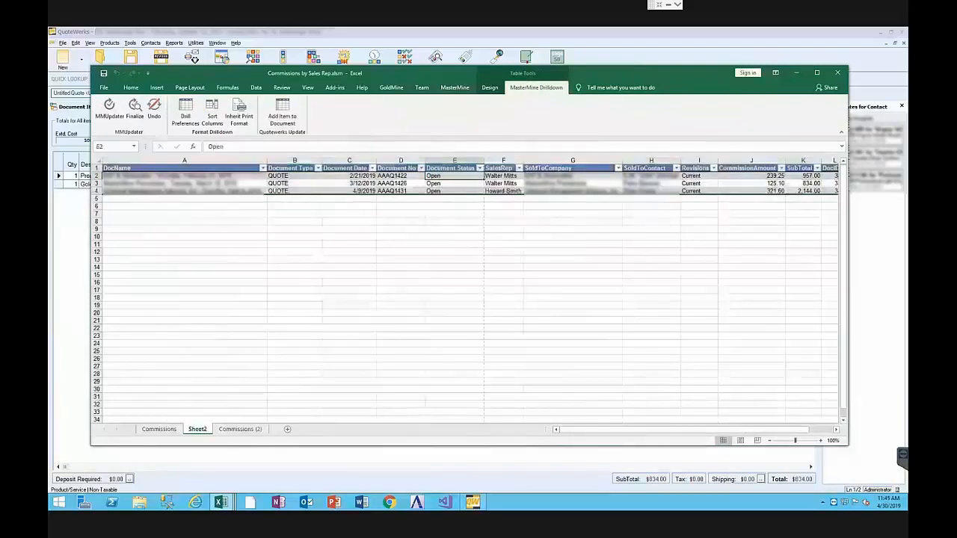
{"action": "type", "text": "C"}
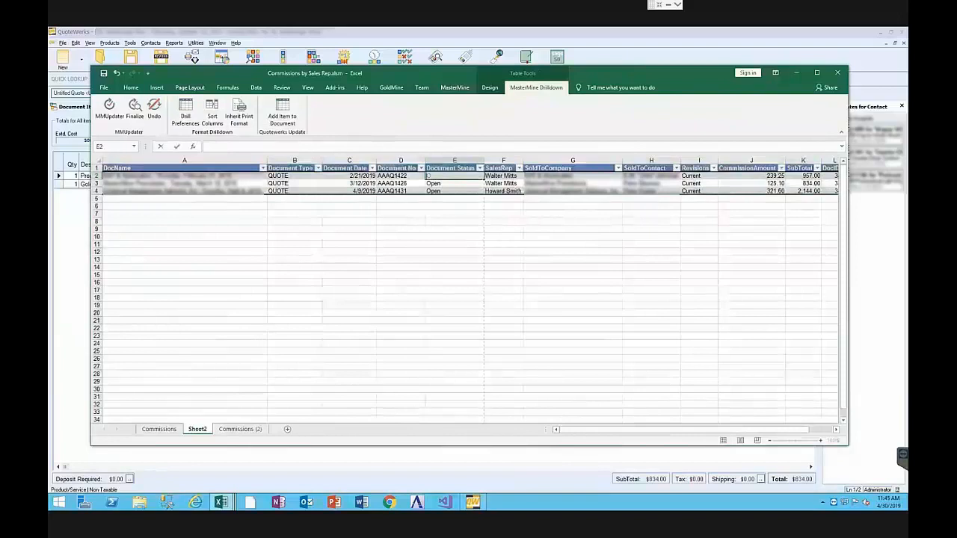
{"action": "type", "text": "losed"}
{"action": "key", "text": "Return"}
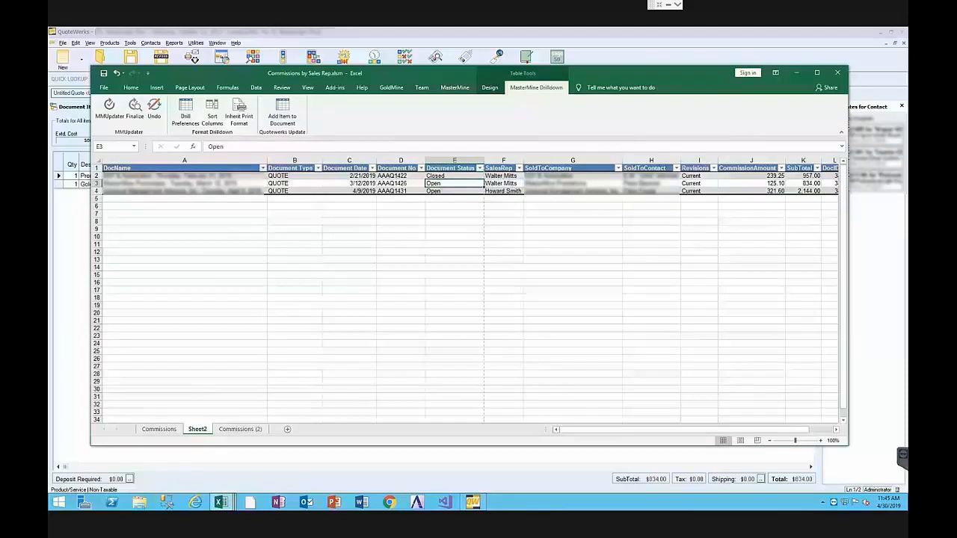
{"action": "left_click", "coordinate": [454, 175]}
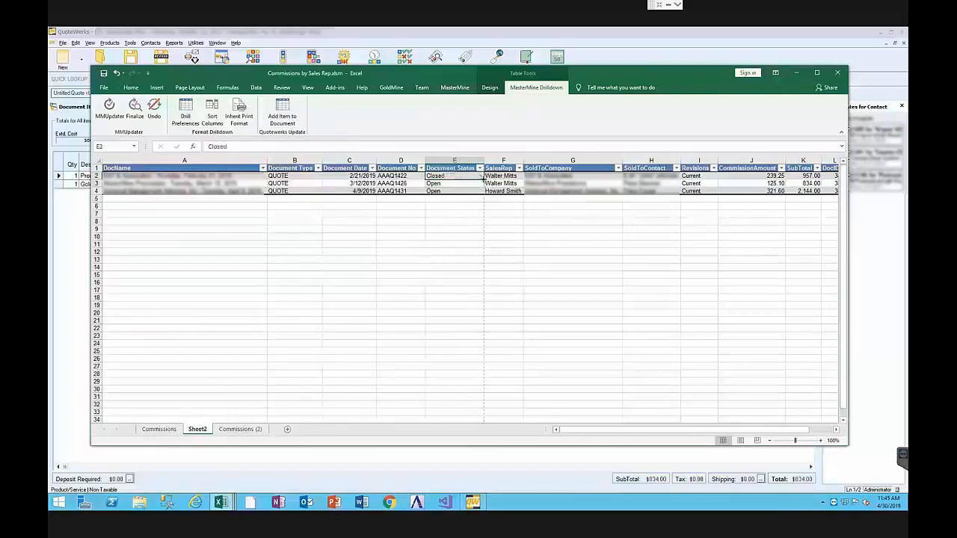
Copy the Closed status to the other two quotes in the Document Status column and launch MMUpdater for the three rows.
{"action": "left_click_drag", "start_coordinate": [483, 179], "coordinate": [483, 194]}
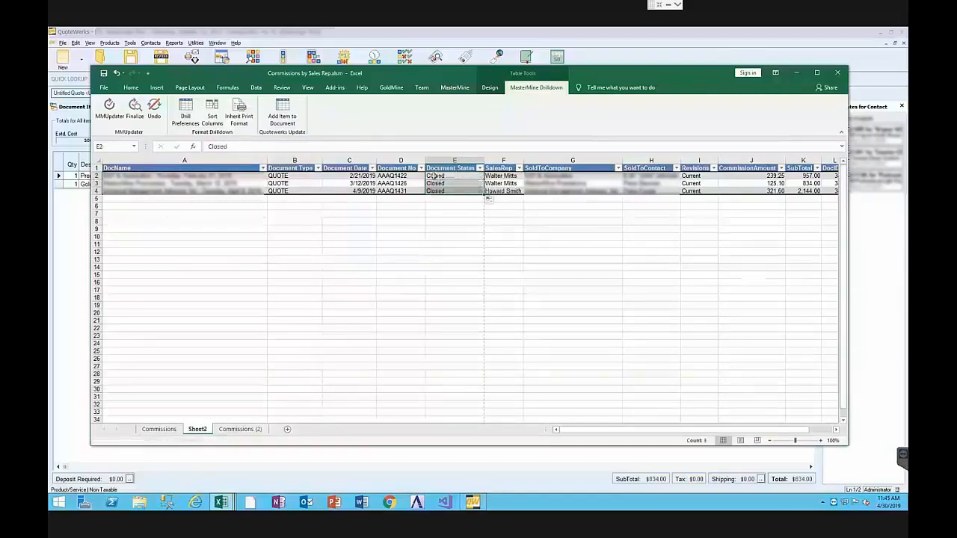
{"action": "left_click", "coordinate": [112, 121]}
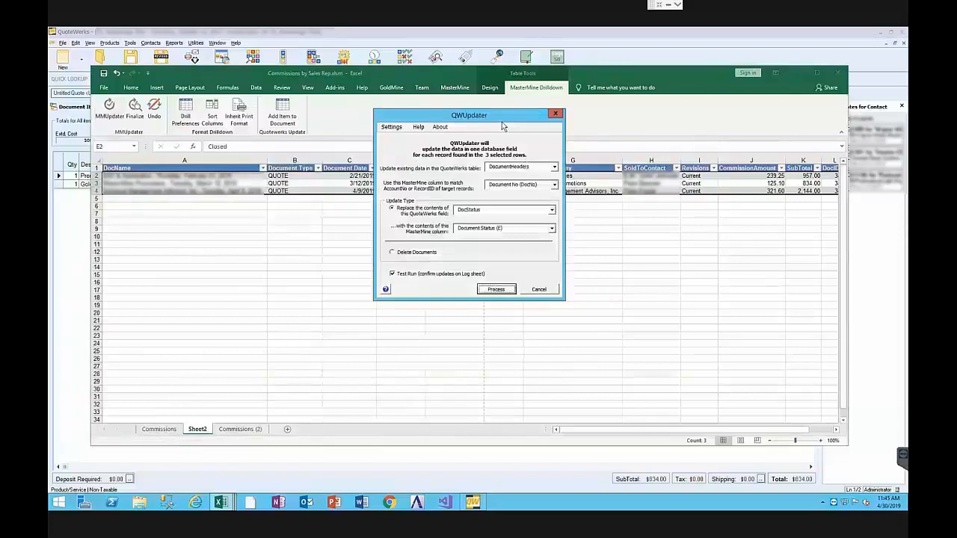
{"action": "left_click_drag", "start_coordinate": [503, 127], "coordinate": [592, 135]}
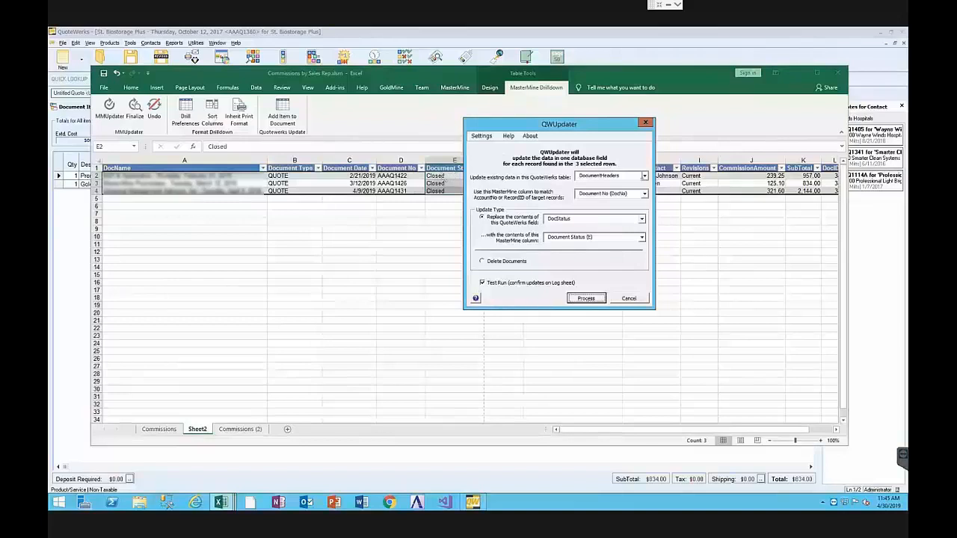
Test-run the update of DocStatus in DocumentHeaders from the Document Status column, matched on Document No, and review the log sheet.
{"action": "left_click", "coordinate": [644, 176]}
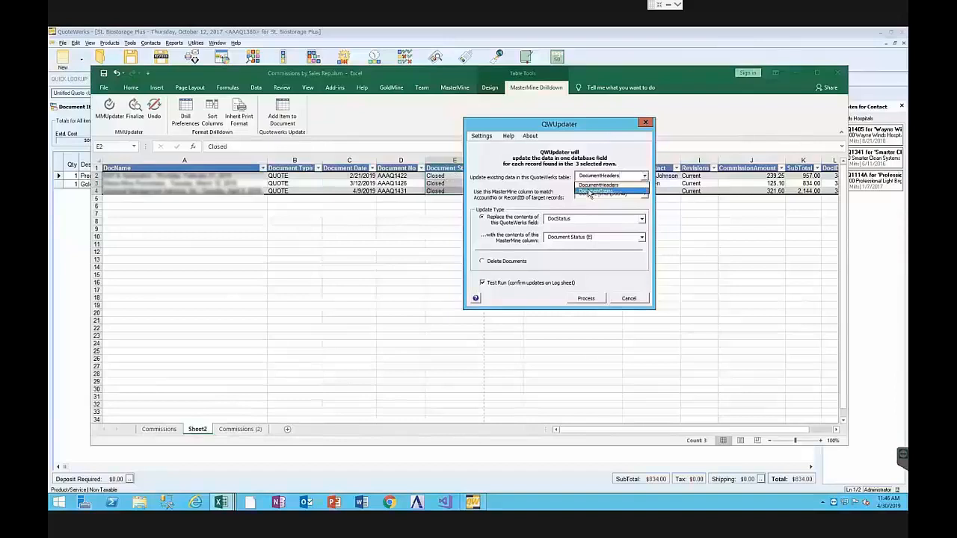
{"action": "left_click", "coordinate": [570, 180]}
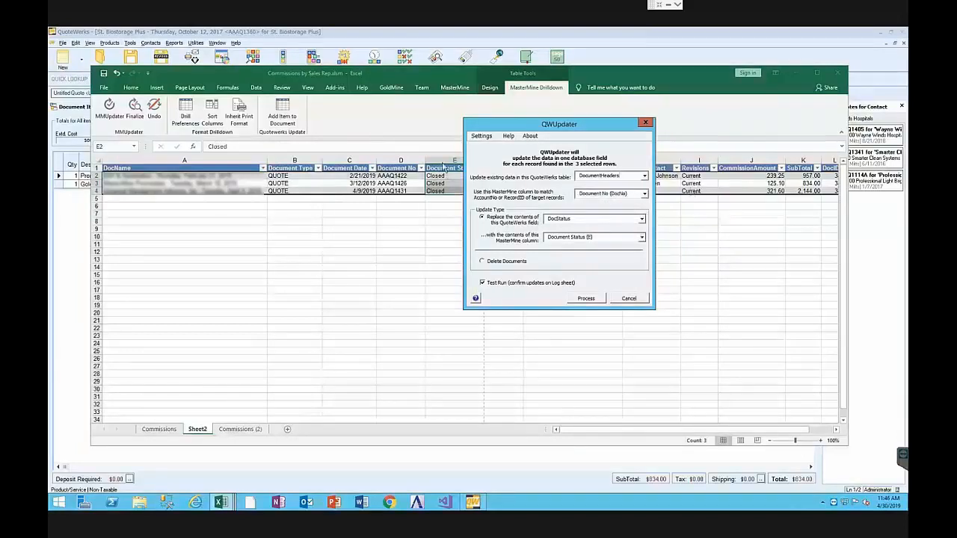
{"action": "left_click", "coordinate": [641, 219]}
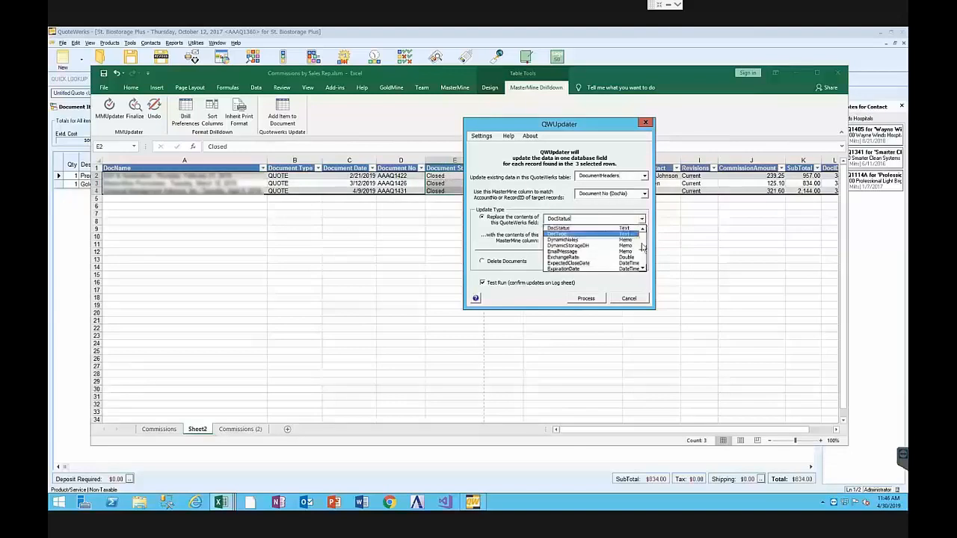
{"action": "scroll", "coordinate": [641, 247], "scroll_direction": "up", "scroll_amount": 5}
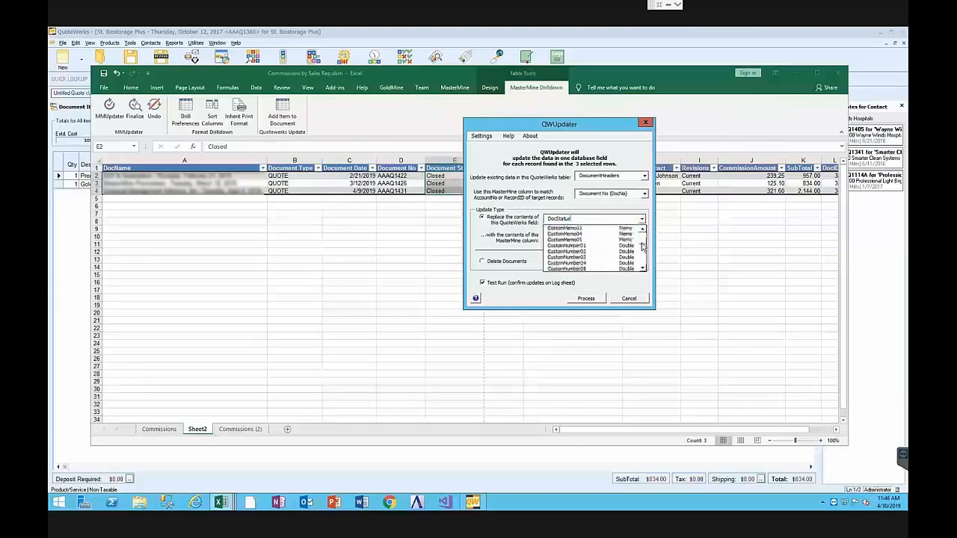
{"action": "left_click", "coordinate": [581, 221]}
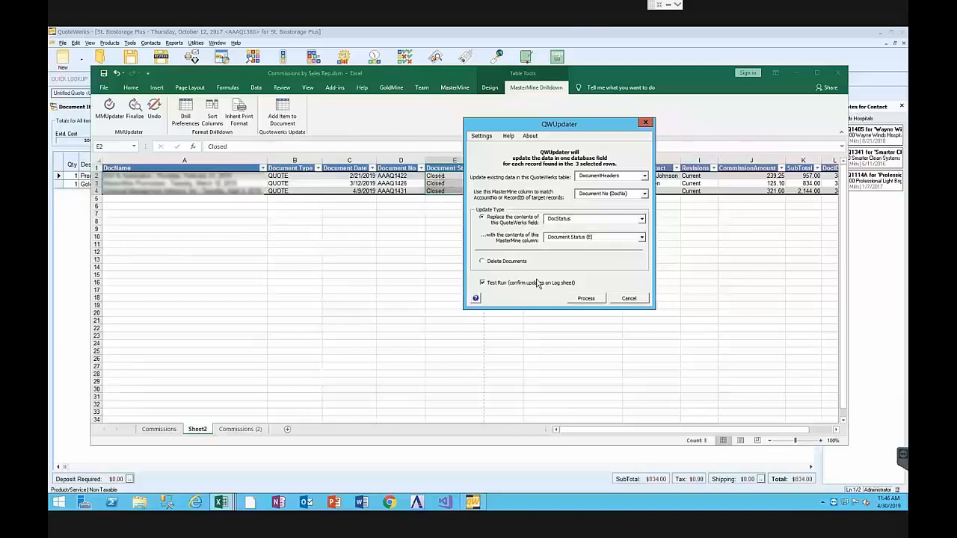
{"action": "left_click", "coordinate": [586, 298]}
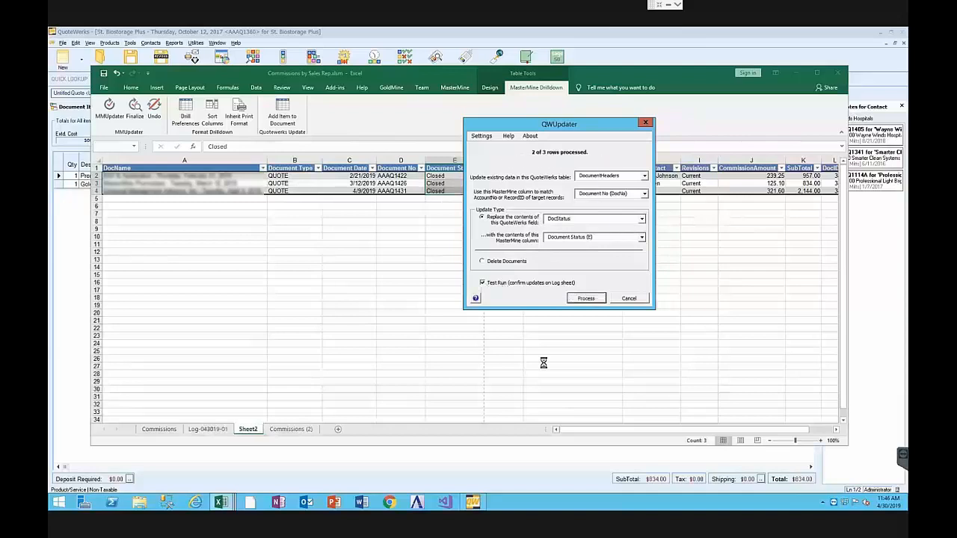
{"action": "left_click", "coordinate": [559, 316]}
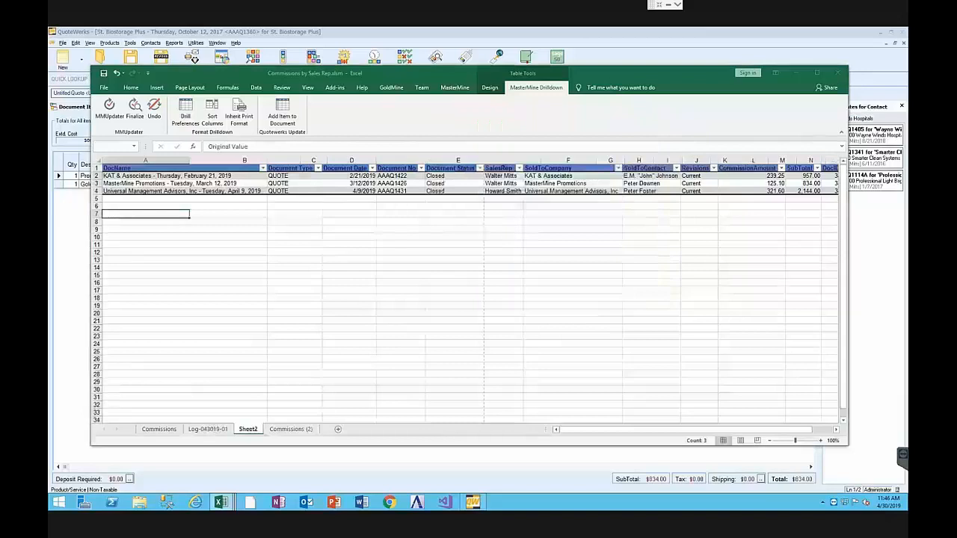
{"action": "left_click", "coordinate": [208, 429]}
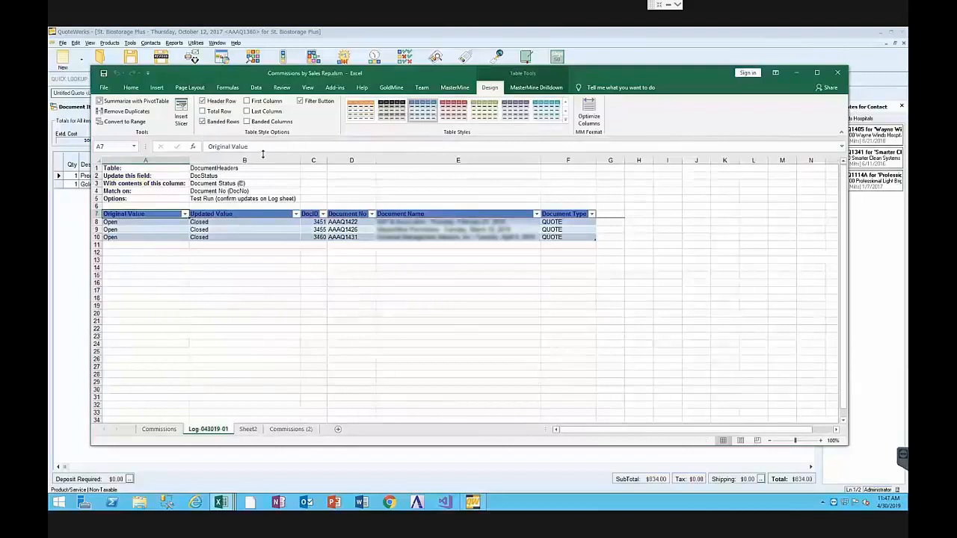
{"action": "left_click", "coordinate": [529, 88]}
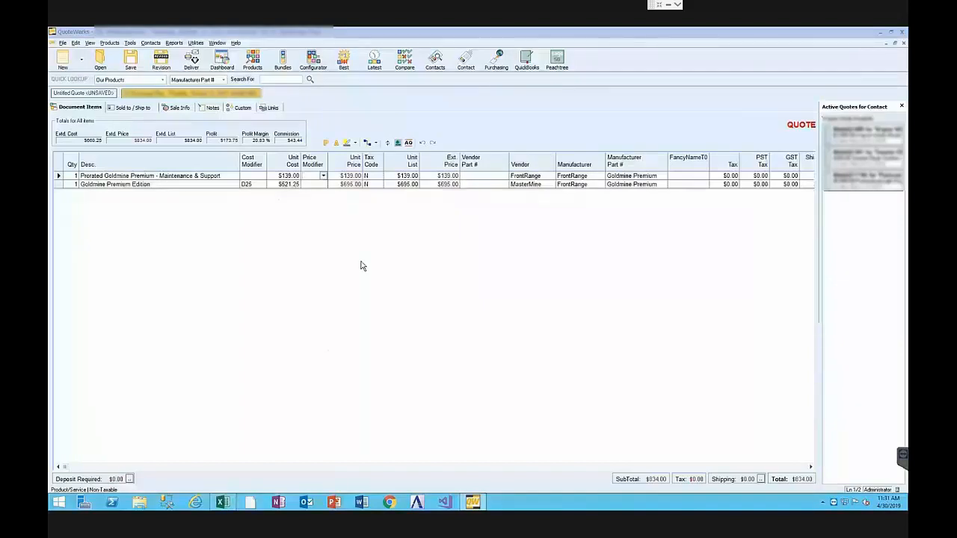
Go back to the Original pivot sheet of the Quotes - Line Items for Demo workbook.
{"action": "left_click", "coordinate": [223, 502]}
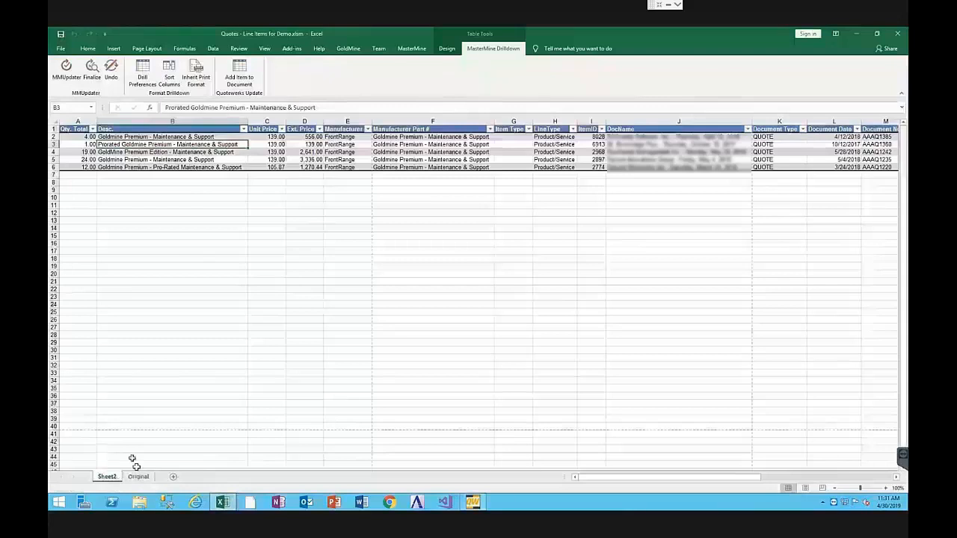
{"action": "left_click", "coordinate": [138, 477]}
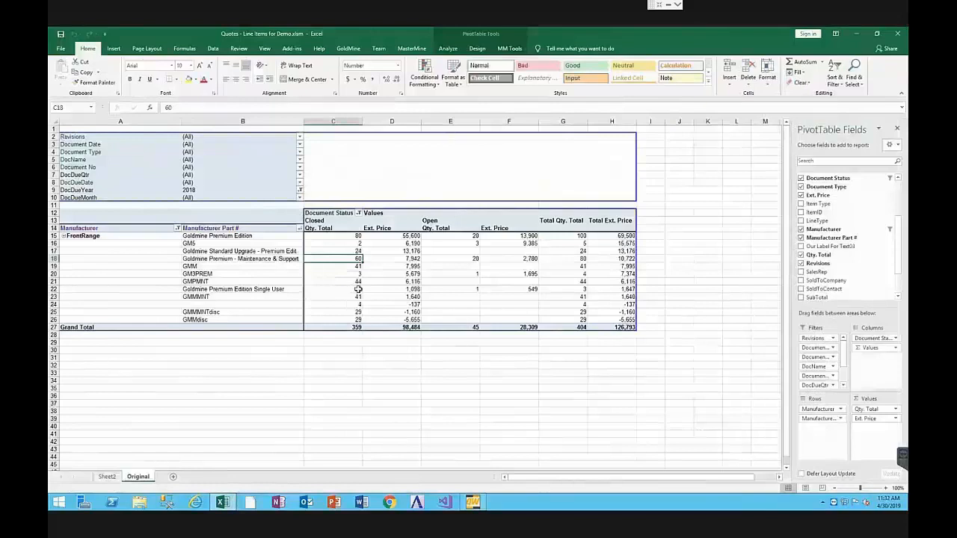
Switch to QuoteWerks and launch MasterMine from its reports.
{"action": "right_click", "coordinate": [473, 502]}
{"action": "left_click", "coordinate": [473, 499]}
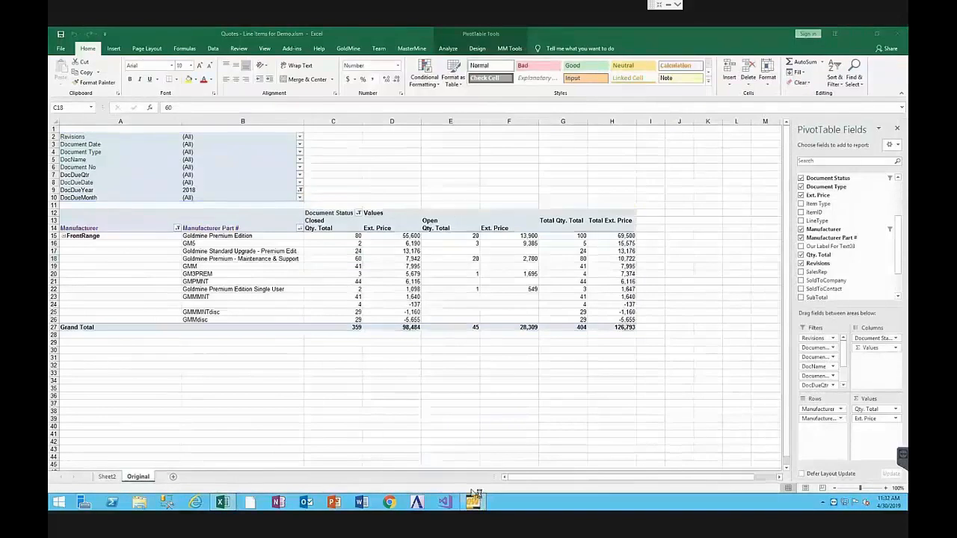
{"action": "left_click", "coordinate": [475, 501]}
{"action": "left_click", "coordinate": [175, 42]}
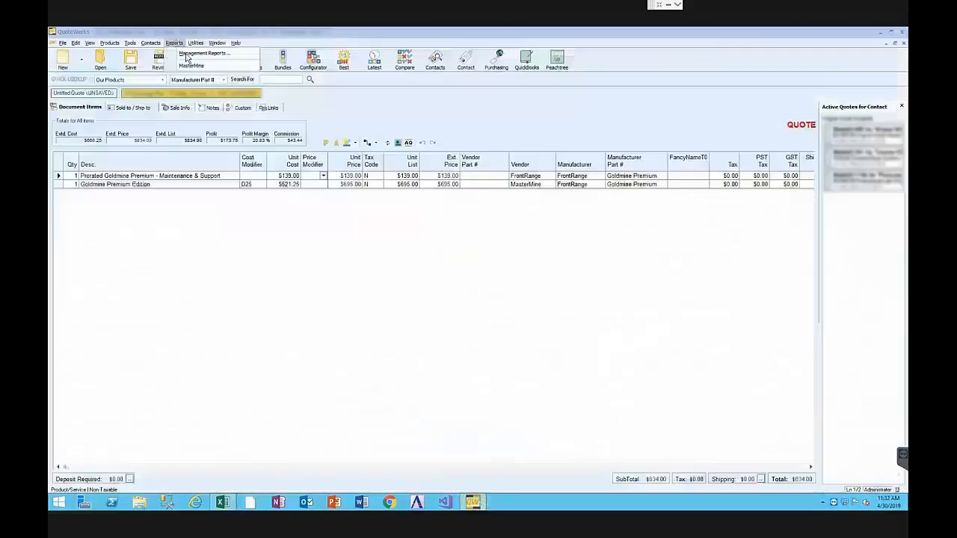
{"action": "left_click", "coordinate": [190, 66]}
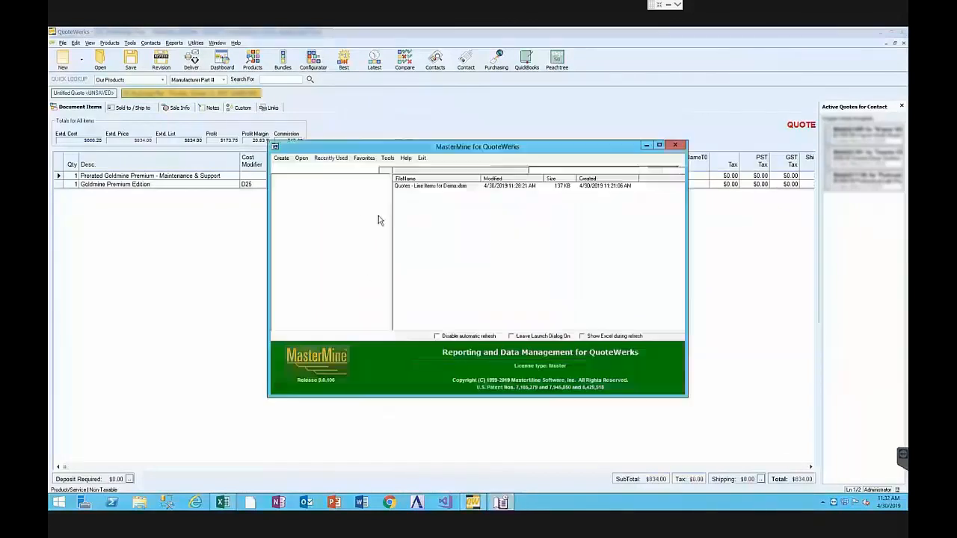
Open the Close Ratios.xlsm report from the Sales Management folder and bring its workbook to the front.
{"action": "left_click", "coordinate": [320, 199]}
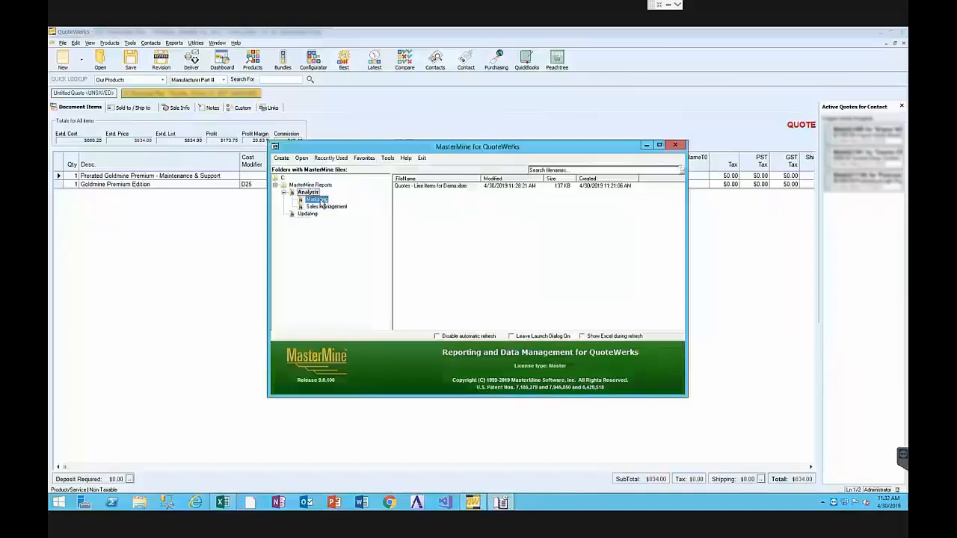
{"action": "left_click", "coordinate": [326, 206]}
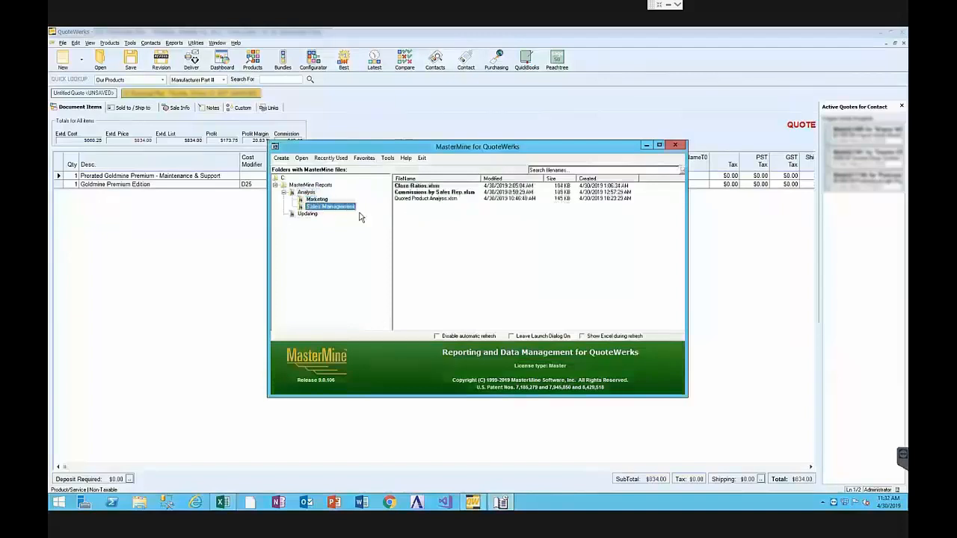
{"action": "double_click", "coordinate": [421, 187]}
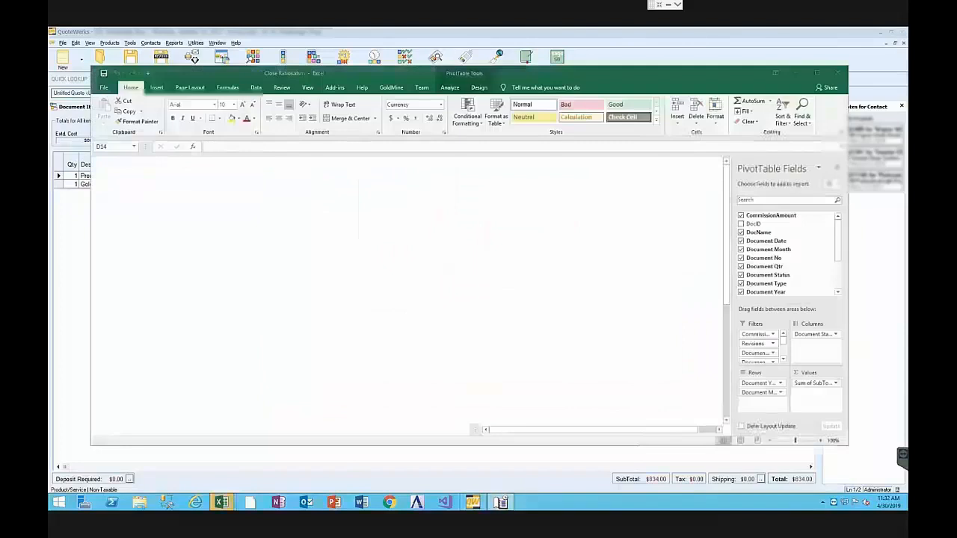
{"action": "mouse_move", "coordinate": [223, 499]}
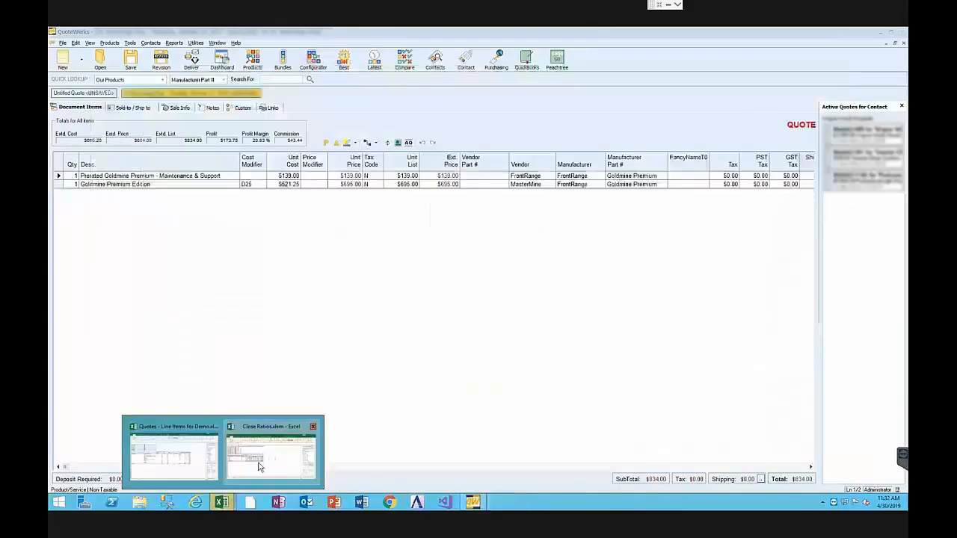
{"action": "left_click", "coordinate": [261, 457]}
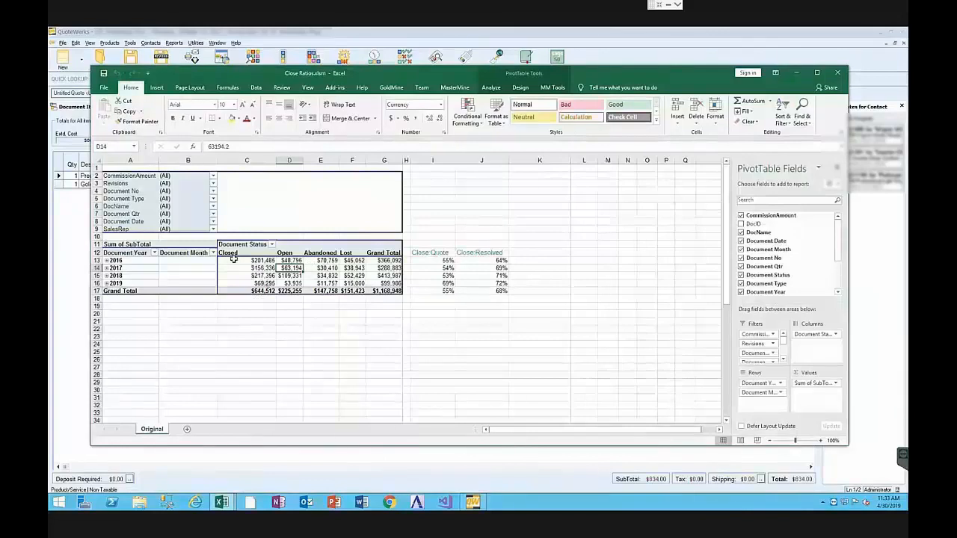
Filter the close ratios pivot to the SalesRep listed after Administrator, and switch the filter to the second-to-last rep.
{"action": "left_click", "coordinate": [213, 228]}
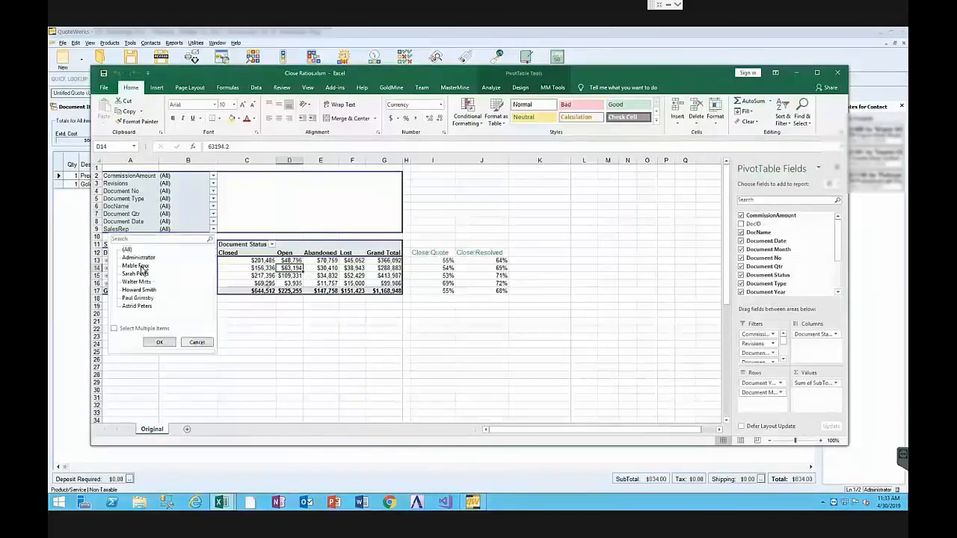
{"action": "left_click", "coordinate": [161, 342]}
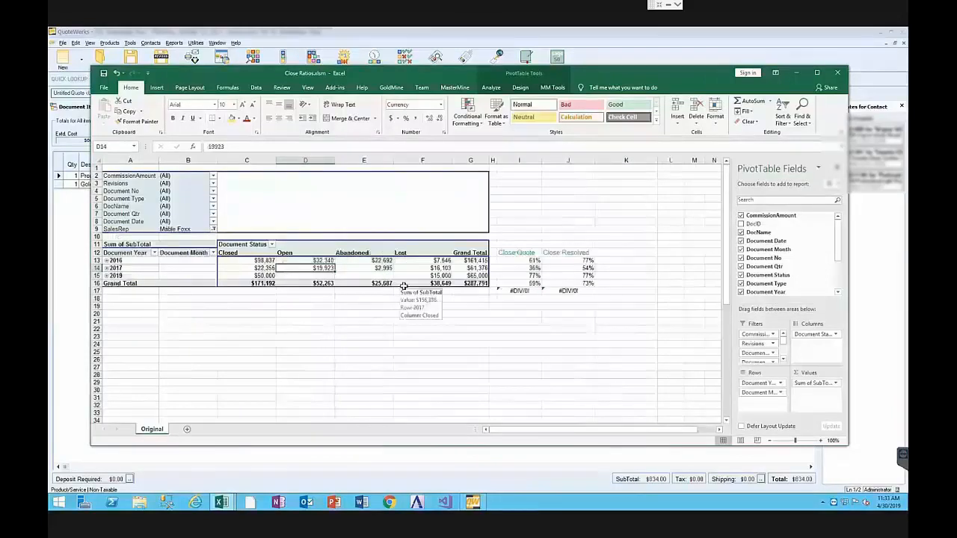
{"action": "left_click", "coordinate": [213, 228]}
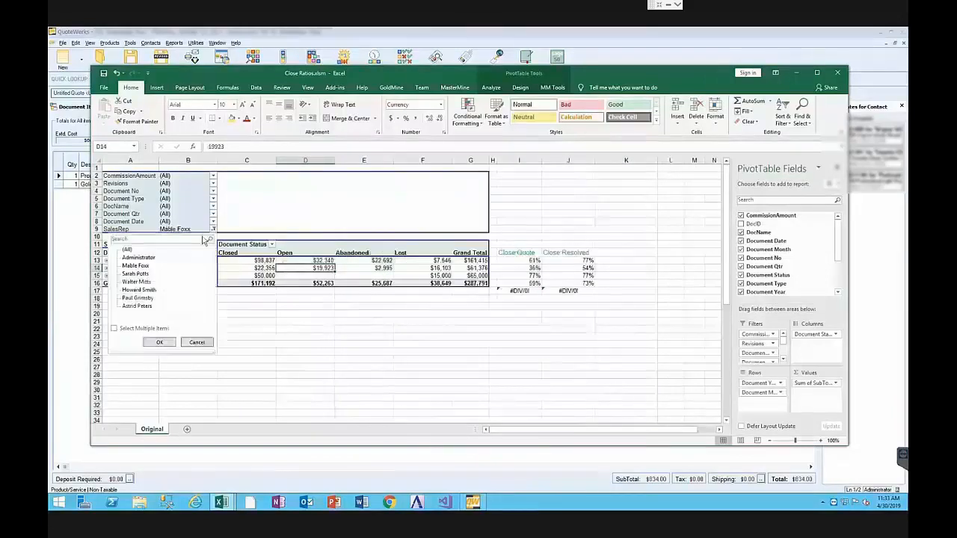
{"action": "left_click", "coordinate": [138, 298]}
{"action": "left_click", "coordinate": [161, 343]}
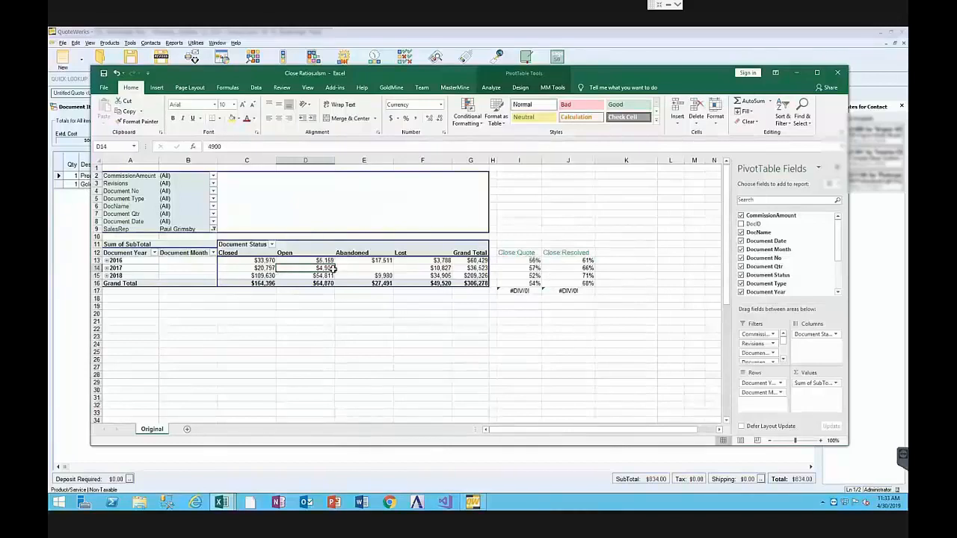
Inspect the ratio formulas in the Close:Quote and Close:Resolved columns beside the pivot table.
{"action": "left_click", "coordinate": [516, 269]}
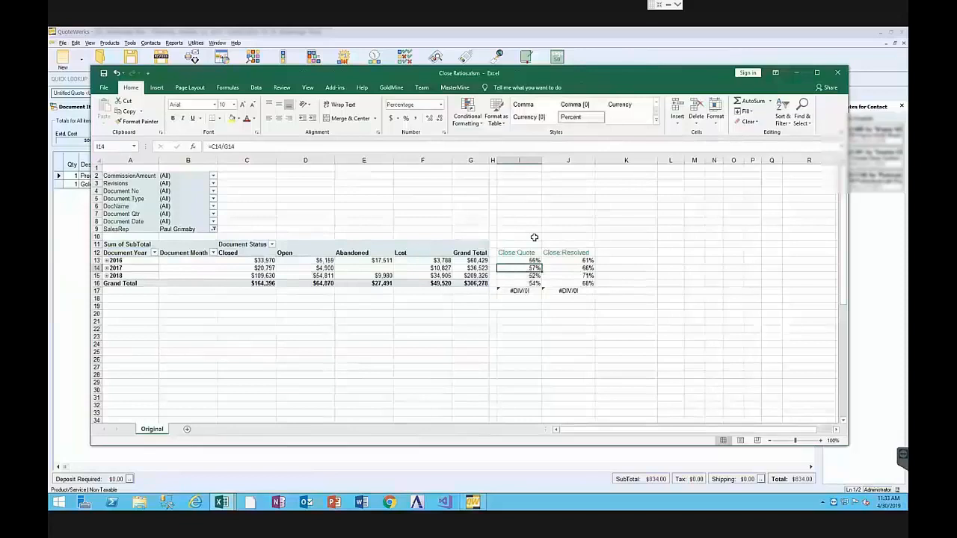
{"action": "left_click", "coordinate": [572, 253]}
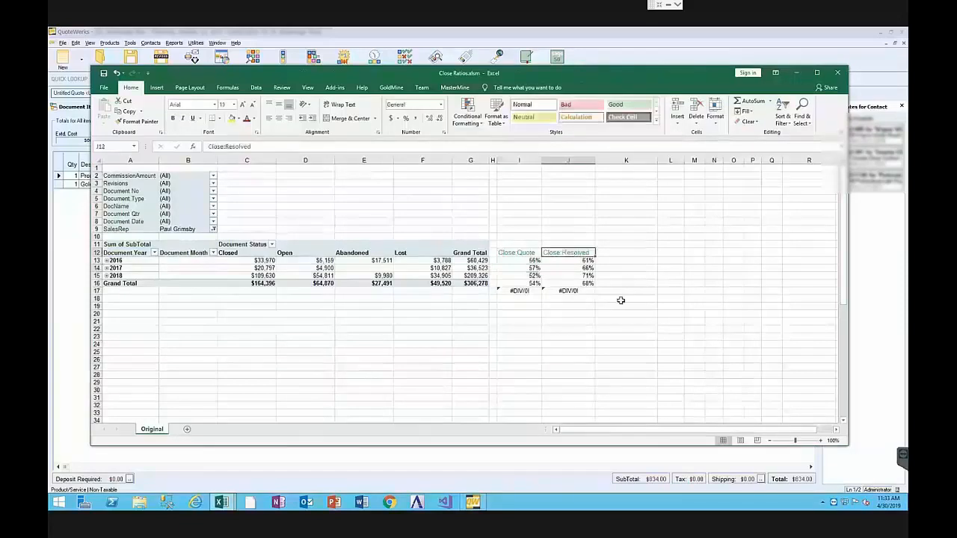
{"action": "left_click", "coordinate": [587, 284]}
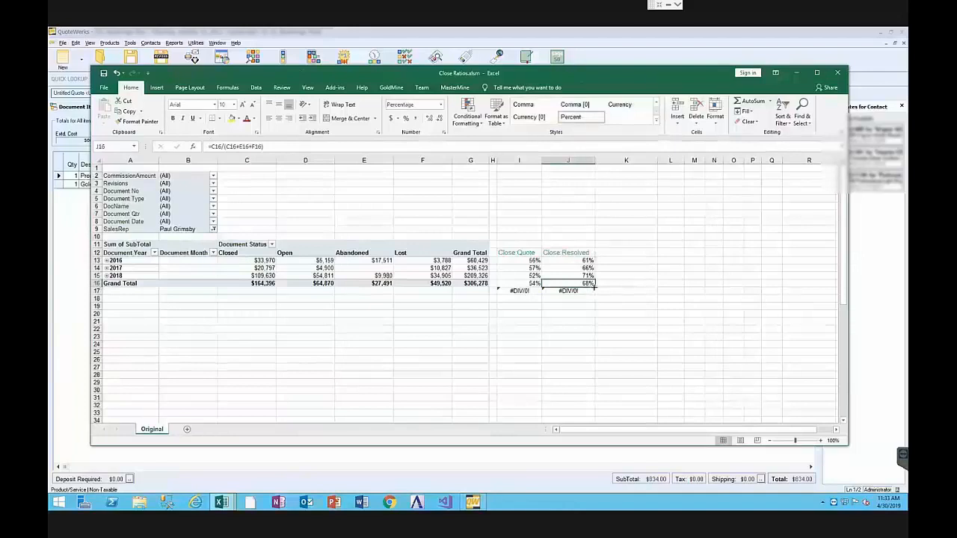
{"action": "key", "text": "Up"}
{"action": "key", "text": "Up"}
{"action": "key", "text": "Up"}
{"action": "key", "text": "Up"}
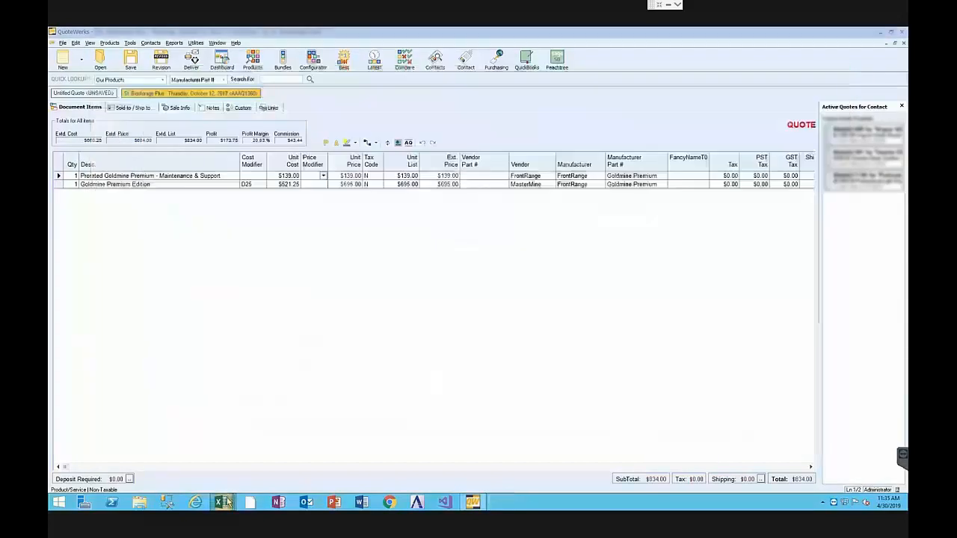
Switch to the Commissions by Sales Rep workbook and examine its monthly commission pivot and the accompanying chart.
{"action": "left_click", "coordinate": [222, 502]}
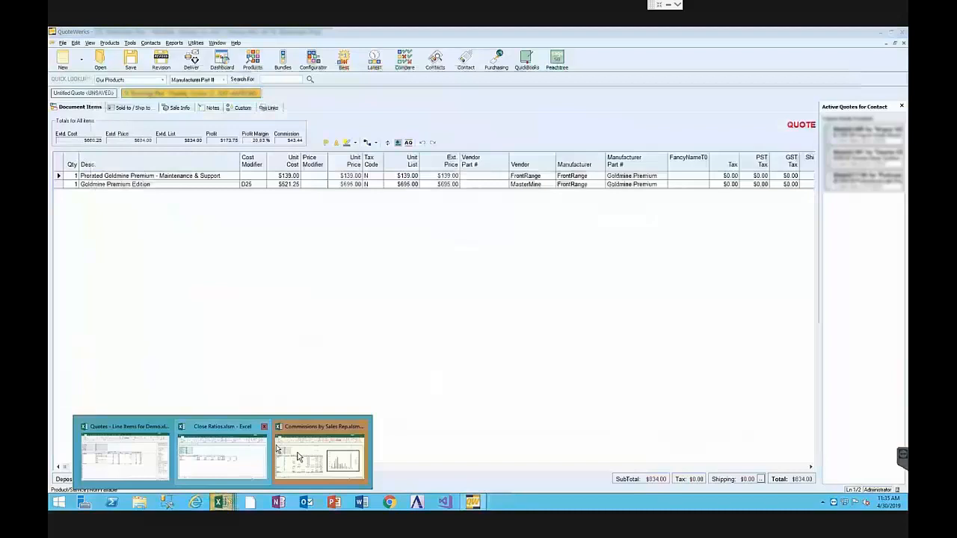
{"action": "left_click", "coordinate": [304, 456]}
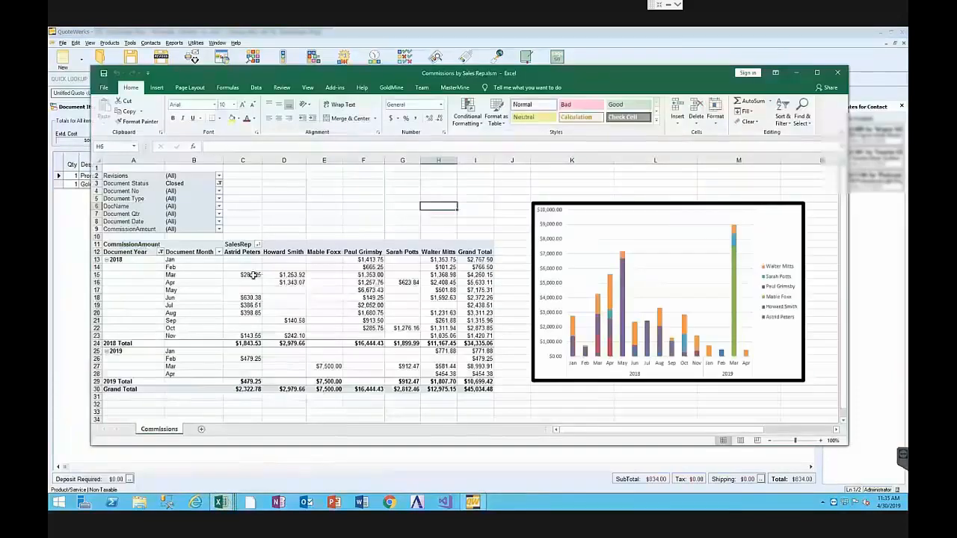
{"action": "left_click", "coordinate": [254, 275]}
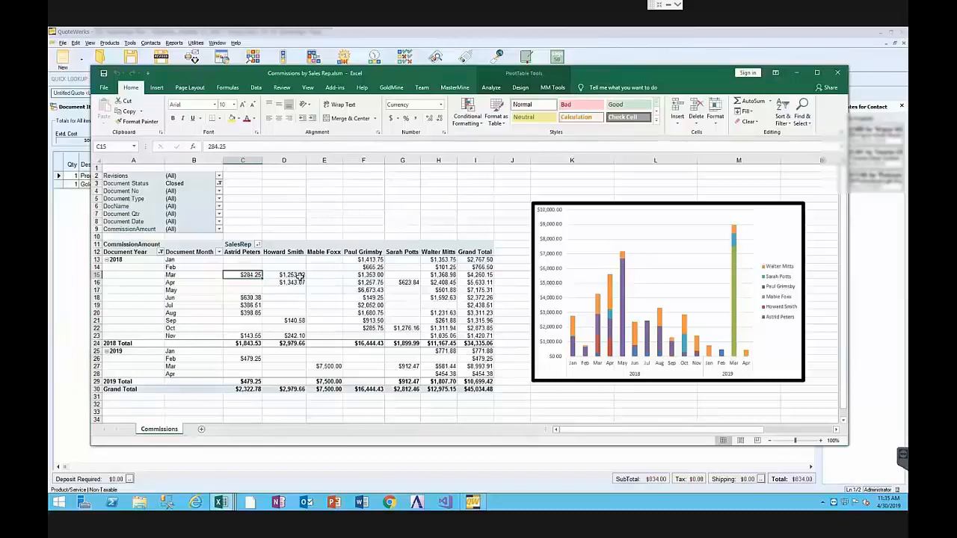
{"action": "left_click", "coordinate": [662, 219]}
{"action": "left_click", "coordinate": [642, 265]}
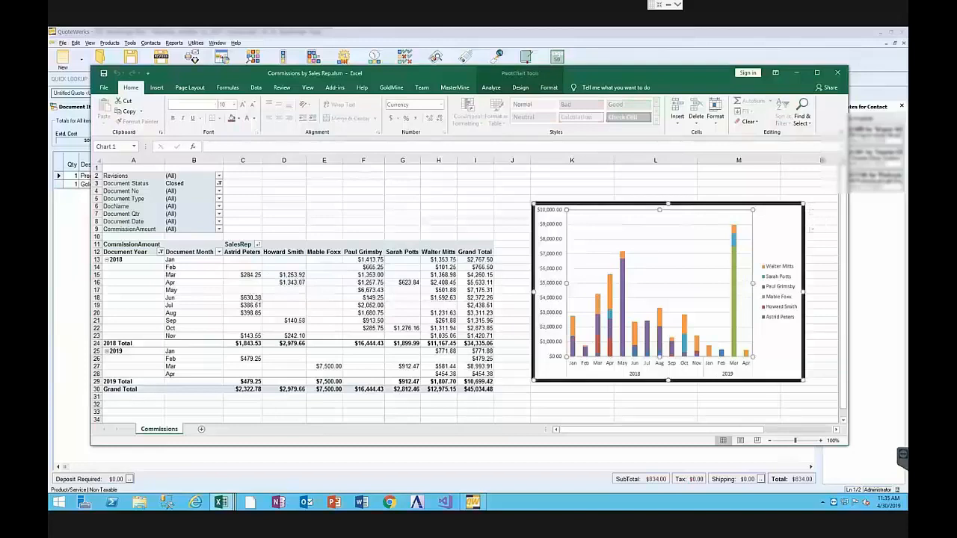
{"action": "left_click", "coordinate": [243, 297]}
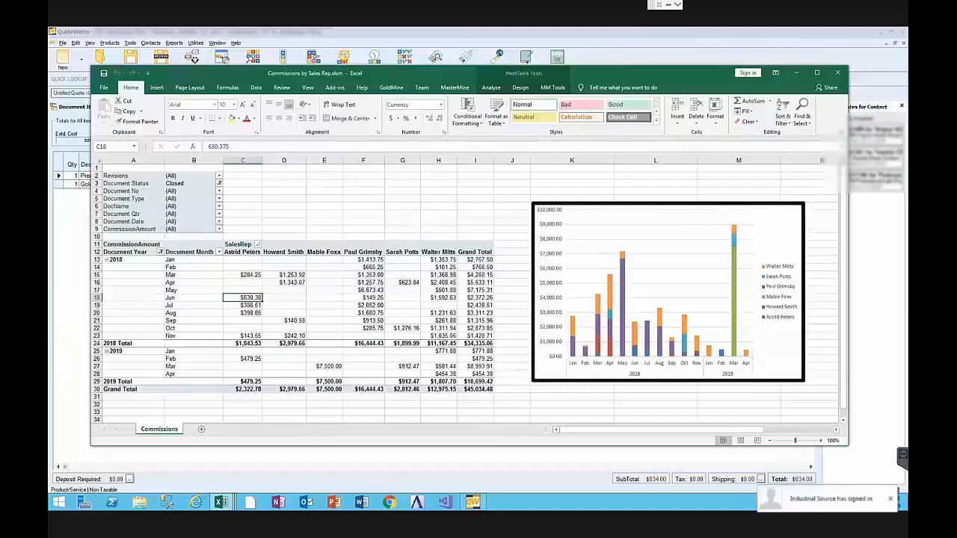
Add 2017 to the years included in the commissions pivot's Document Year filter.
{"action": "left_click", "coordinate": [160, 252]}
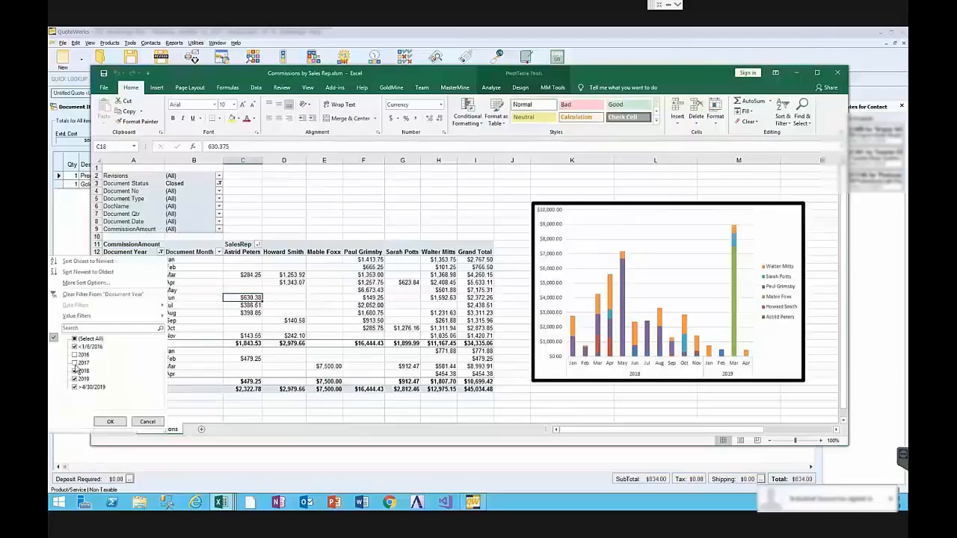
{"action": "left_click", "coordinate": [75, 363]}
{"action": "left_click", "coordinate": [110, 422]}
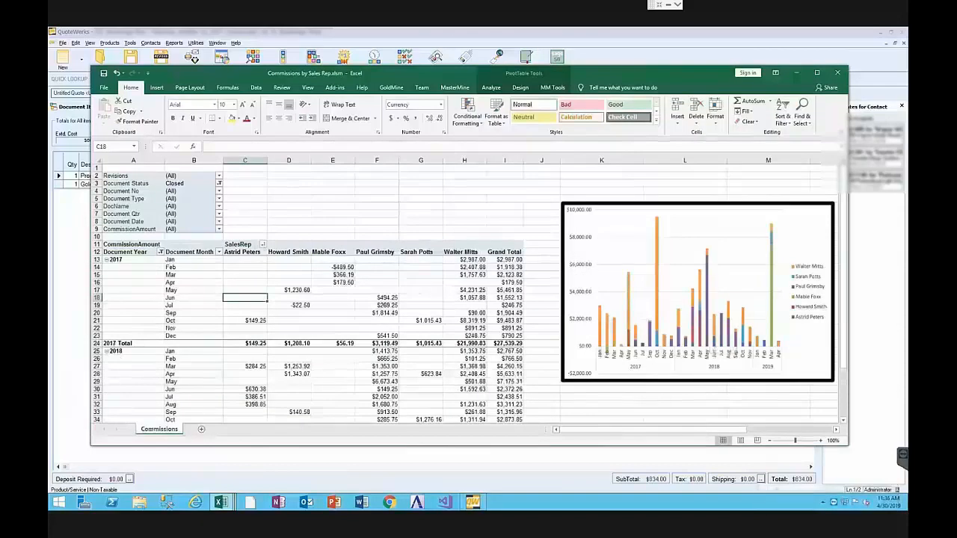
Exclude 2017 and 2018 from the Document Year filter so the commissions pivot covers only 2019.
{"action": "left_click", "coordinate": [161, 252]}
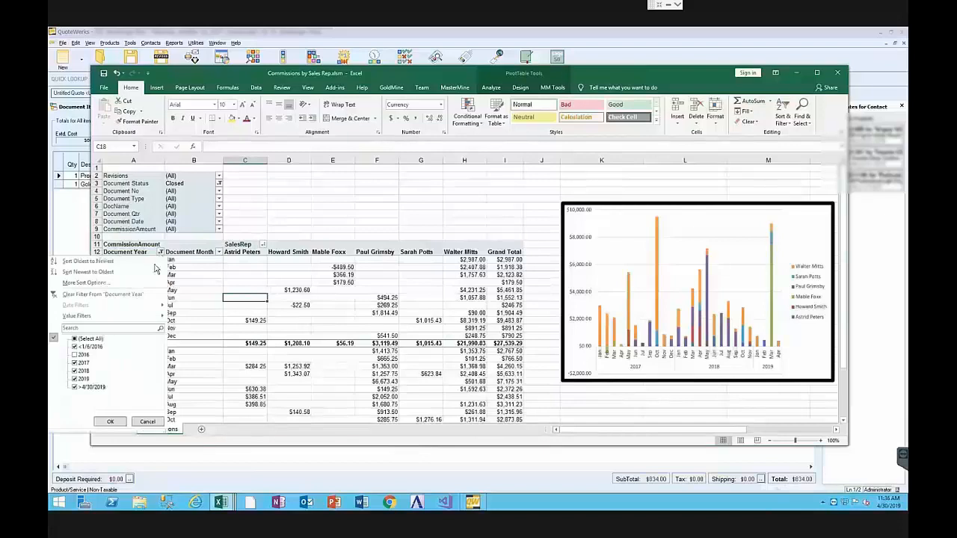
{"action": "left_click", "coordinate": [75, 363]}
{"action": "left_click", "coordinate": [74, 370]}
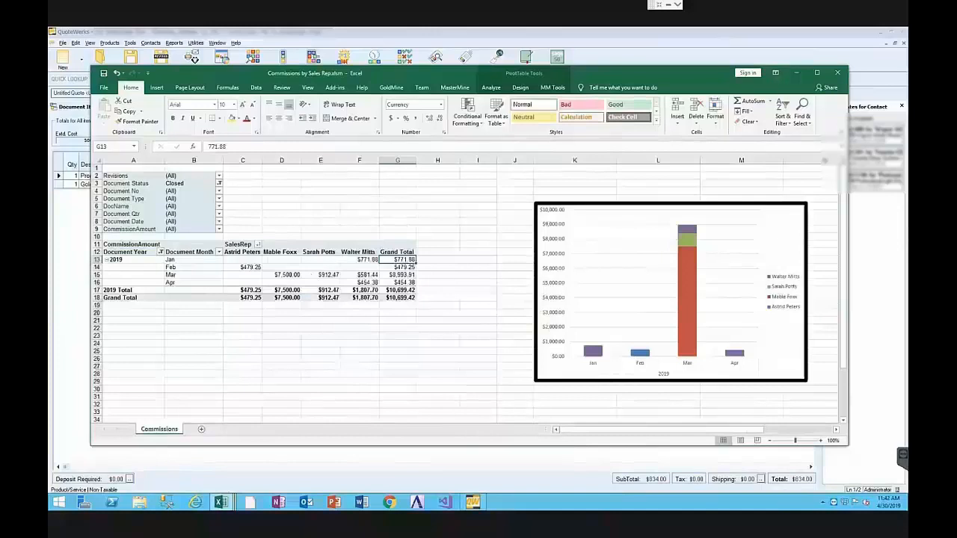
Select the March 2019 commission of the second sales rep column and clone the Commissions worksheet with MasterMine.
{"action": "left_click", "coordinate": [290, 275]}
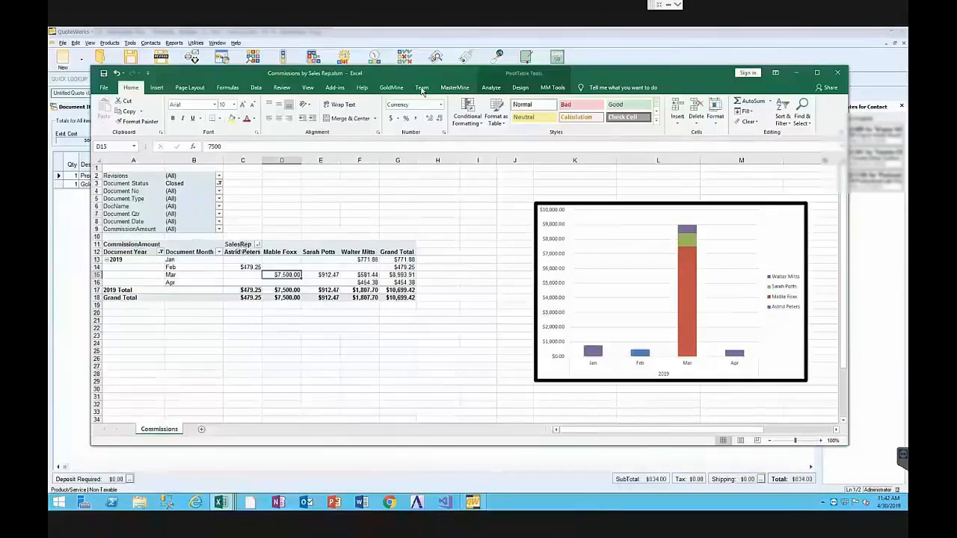
{"action": "left_click", "coordinate": [554, 88]}
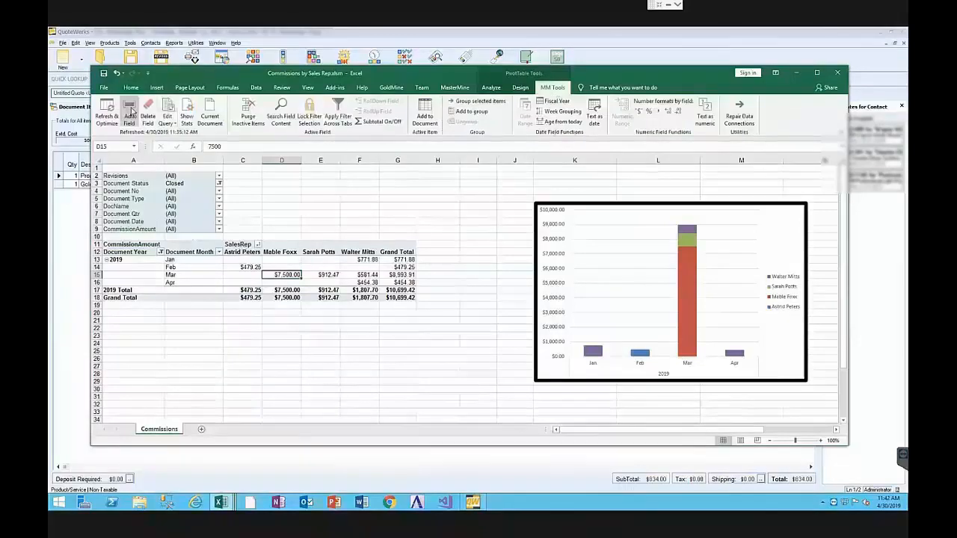
{"action": "left_click", "coordinate": [454, 88]}
{"action": "left_click", "coordinate": [164, 112]}
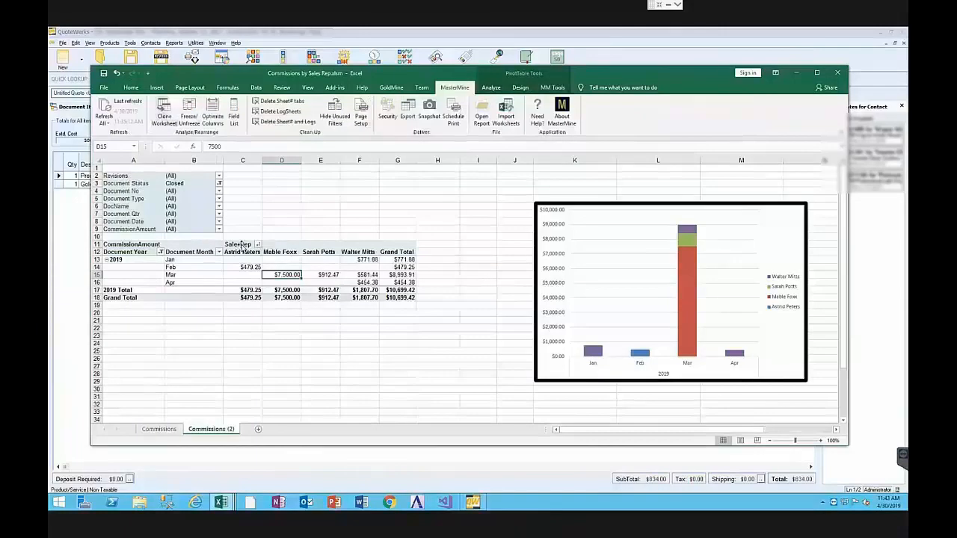
Move SalesRep from the columns to the pivot's report filters and filter it to the rep listed after Administrator.
{"action": "left_click_drag", "start_coordinate": [239, 244], "coordinate": [185, 233]}
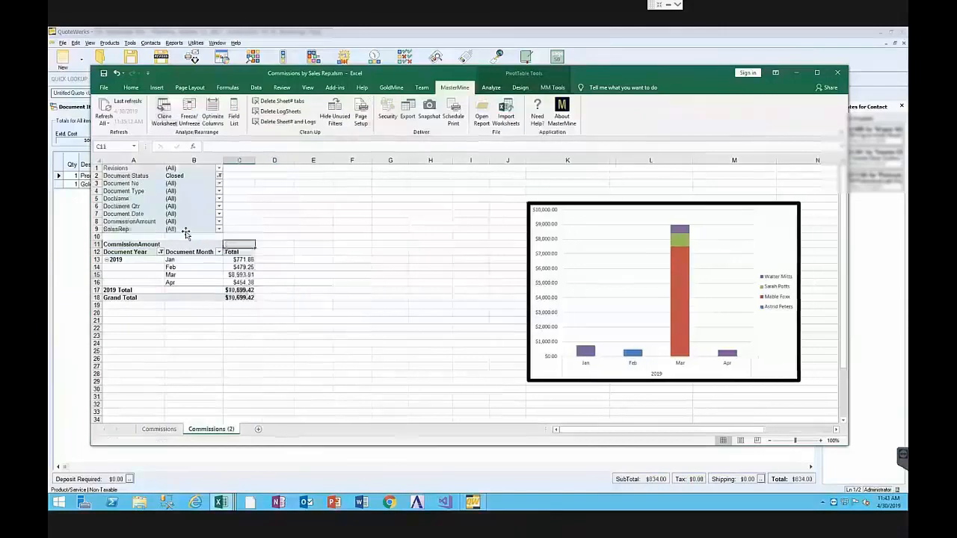
{"action": "left_click", "coordinate": [219, 229]}
{"action": "left_click", "coordinate": [143, 266]}
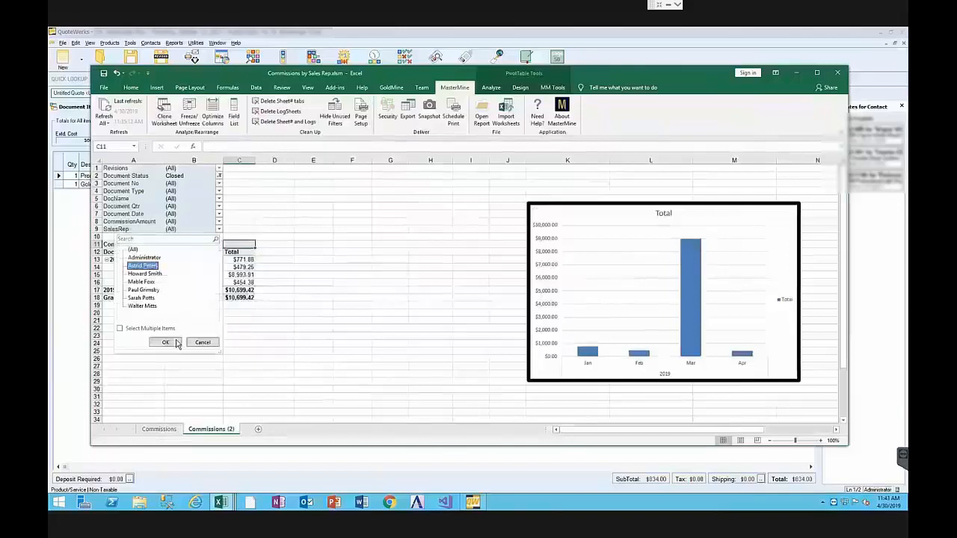
{"action": "left_click", "coordinate": [175, 343]}
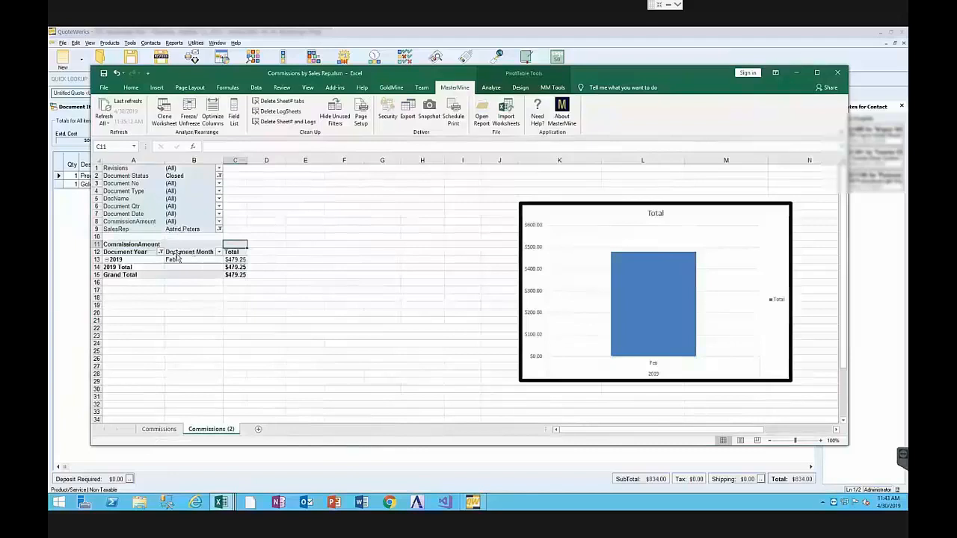
Switch the SalesRep filter to the last rep in the list and move Document Status into the pivot's column area.
{"action": "left_click", "coordinate": [219, 228]}
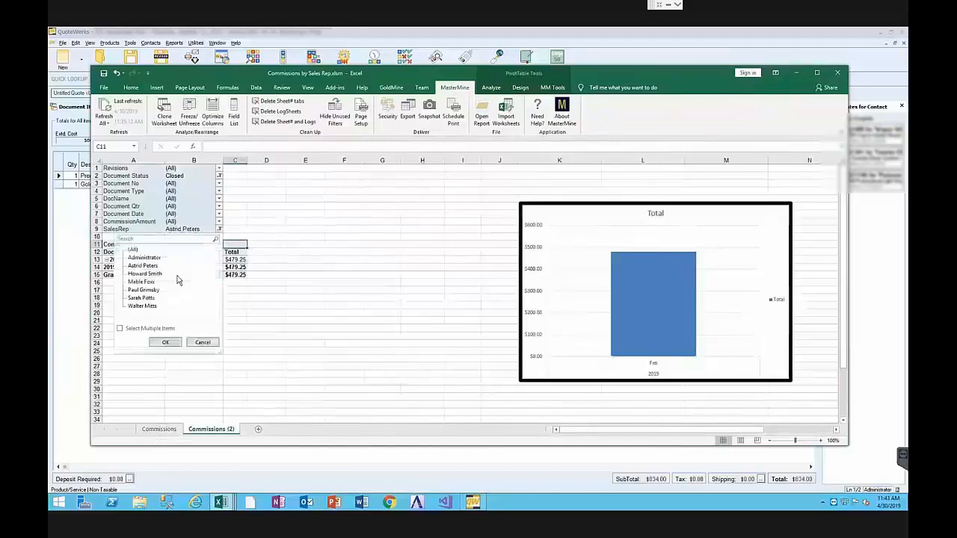
{"action": "left_click", "coordinate": [149, 306]}
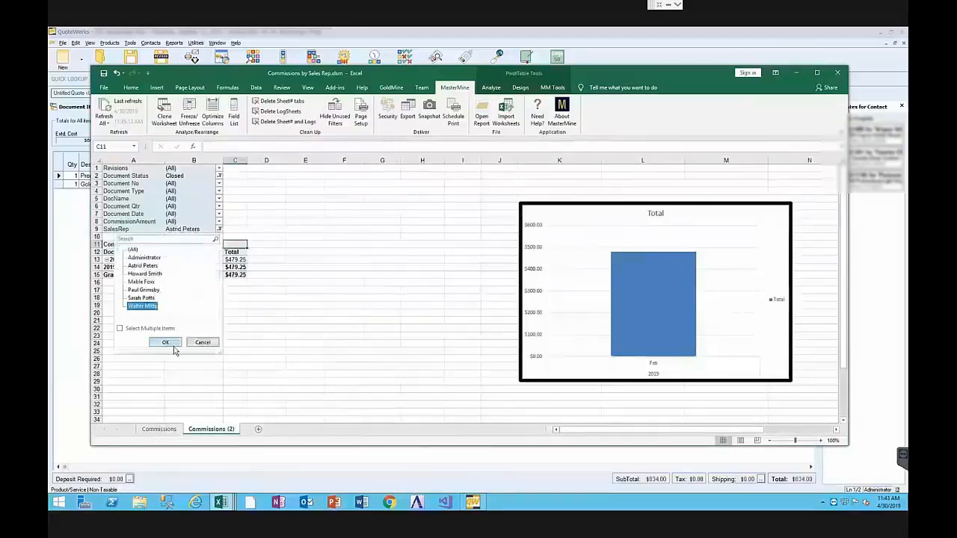
{"action": "left_click", "coordinate": [173, 343]}
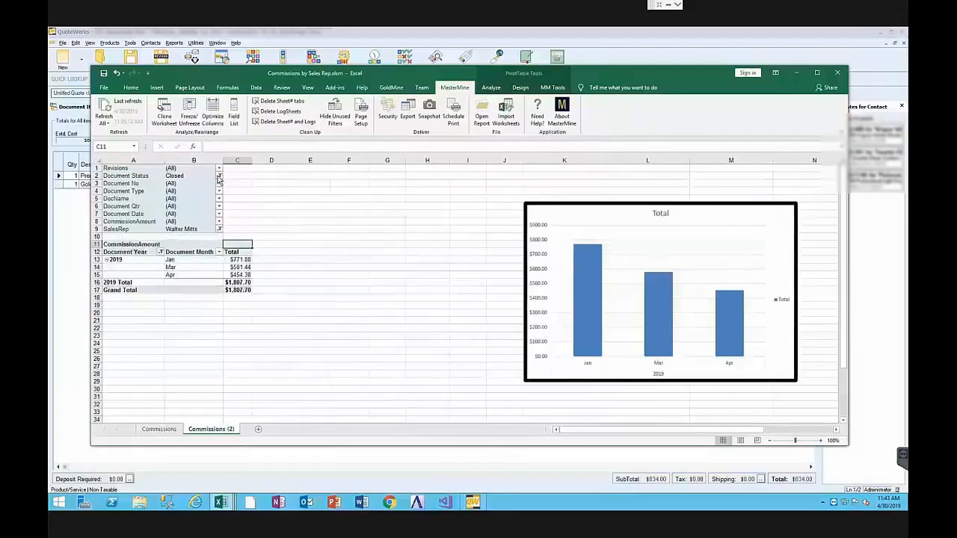
{"action": "left_click_drag", "start_coordinate": [141, 176], "coordinate": [239, 247]}
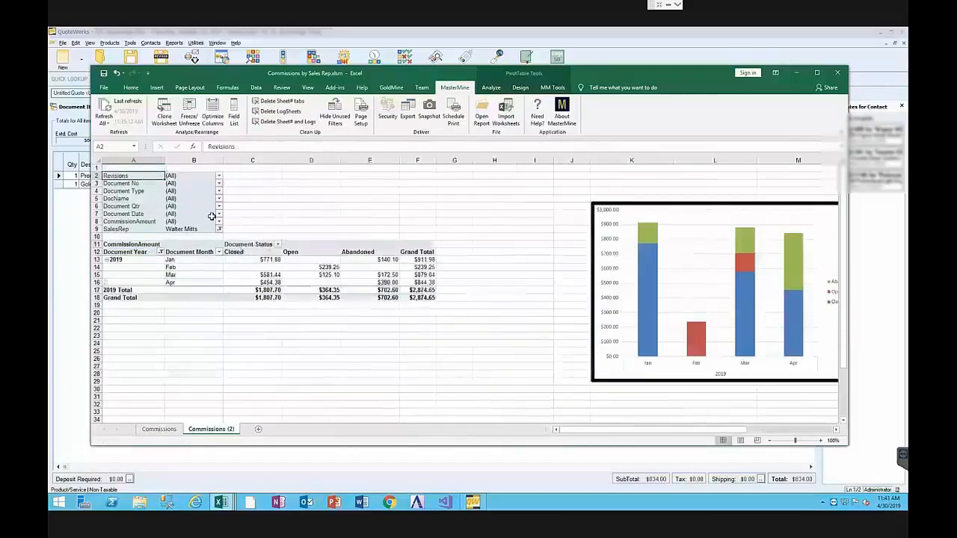
Lock the SalesRep filter to the current filtered setting, entering and confirming a lock password.
{"action": "left_click", "coordinate": [151, 231]}
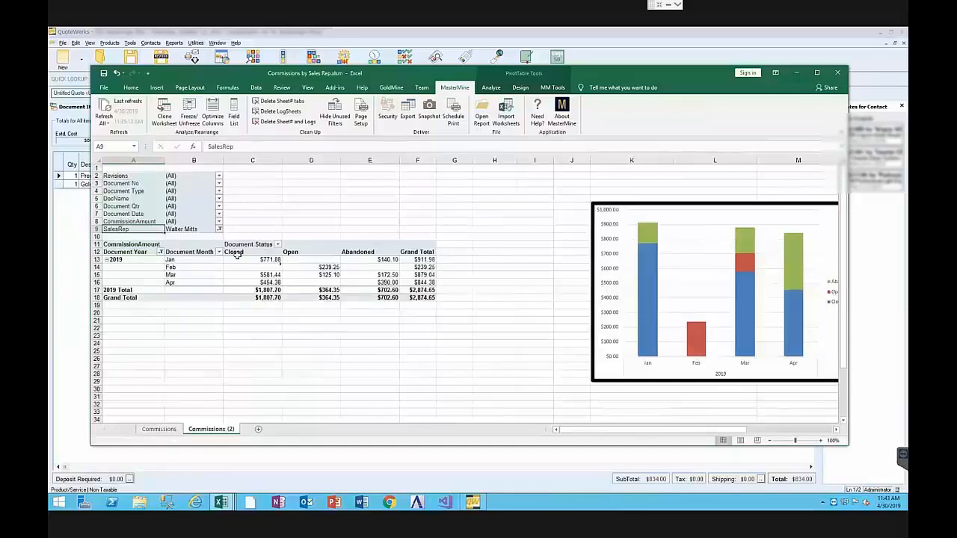
{"action": "left_click", "coordinate": [550, 88]}
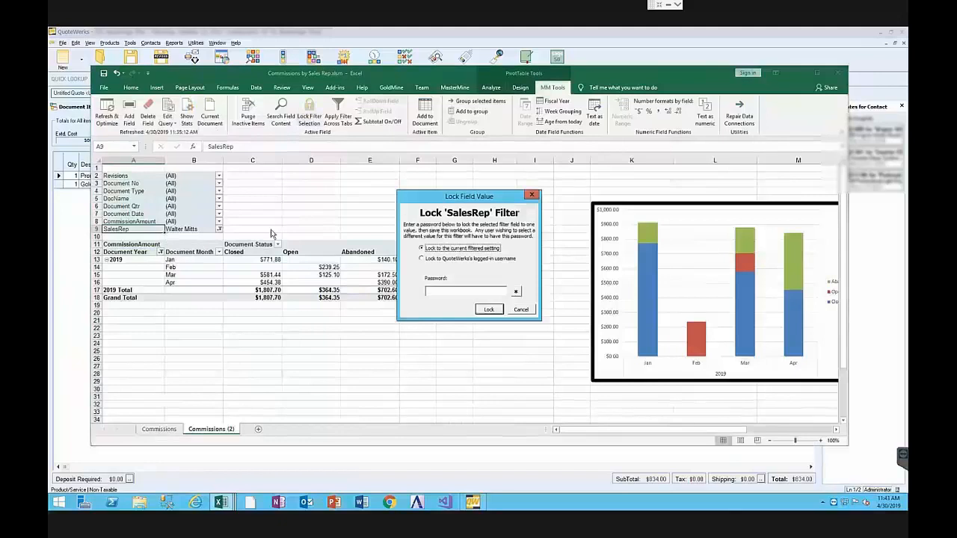
{"action": "left_click", "coordinate": [441, 290]}
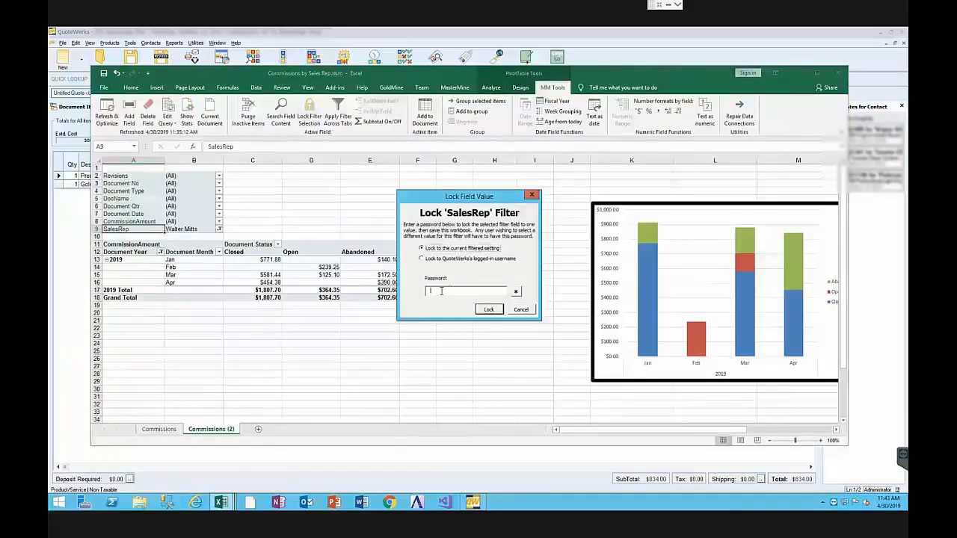
{"action": "left_click", "coordinate": [489, 309]}
{"action": "type", "text": "****"}
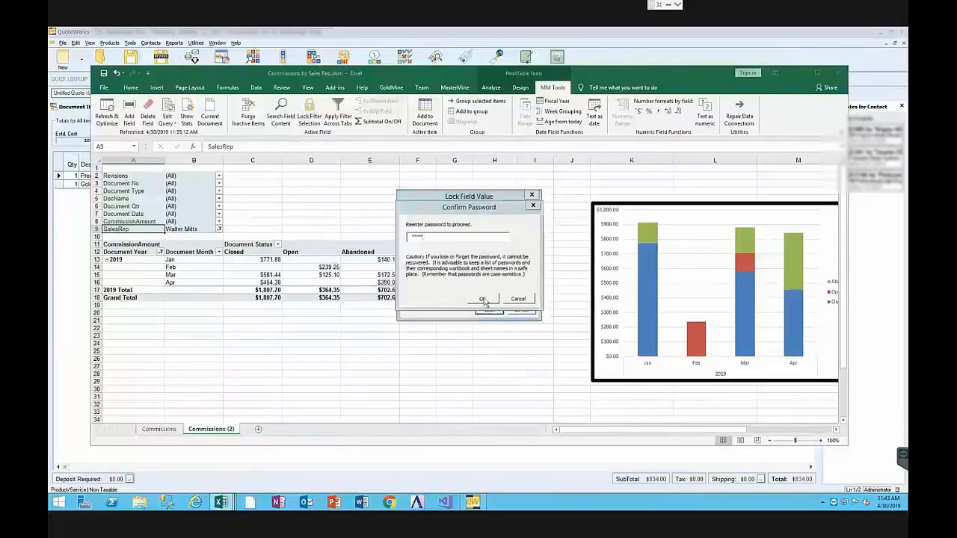
{"action": "left_click", "coordinate": [484, 300]}
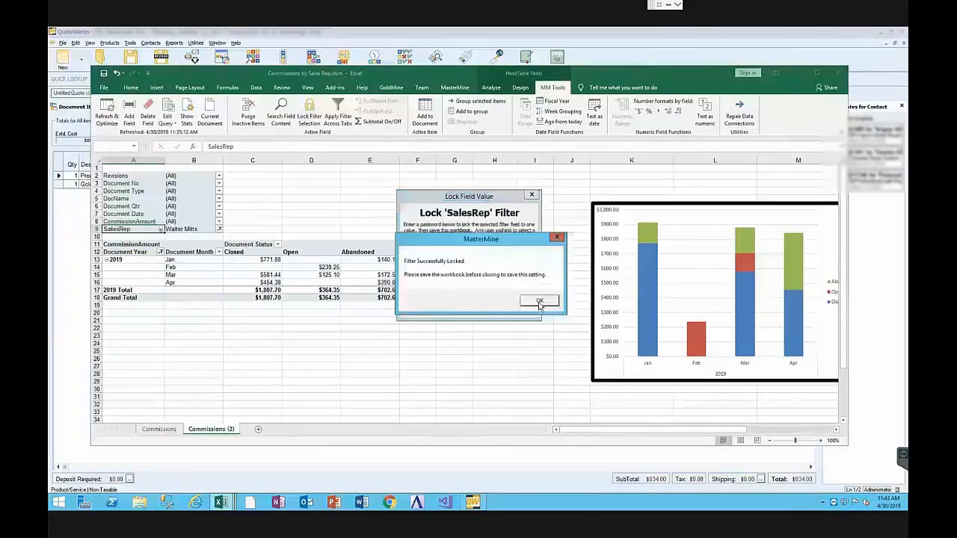
{"action": "left_click", "coordinate": [539, 301]}
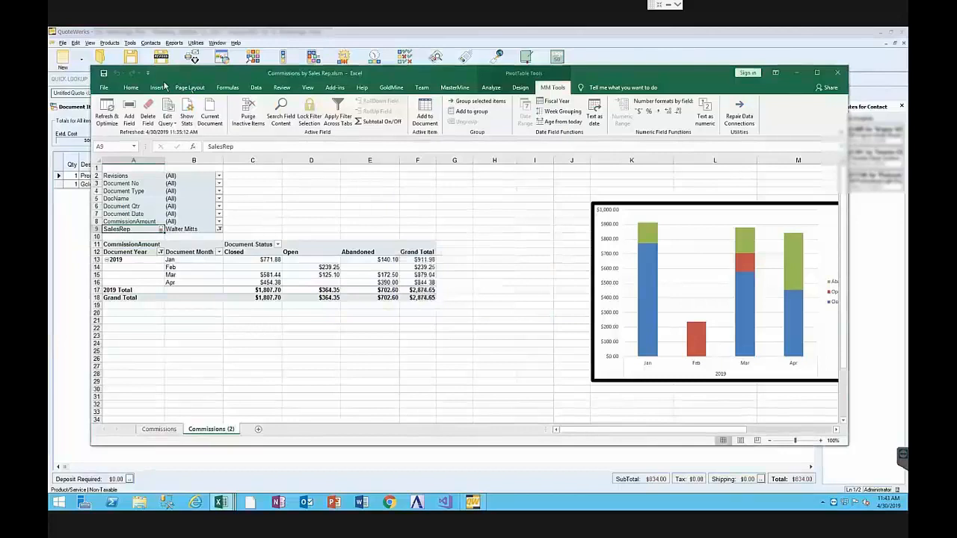
{"action": "left_click", "coordinate": [106, 89]}
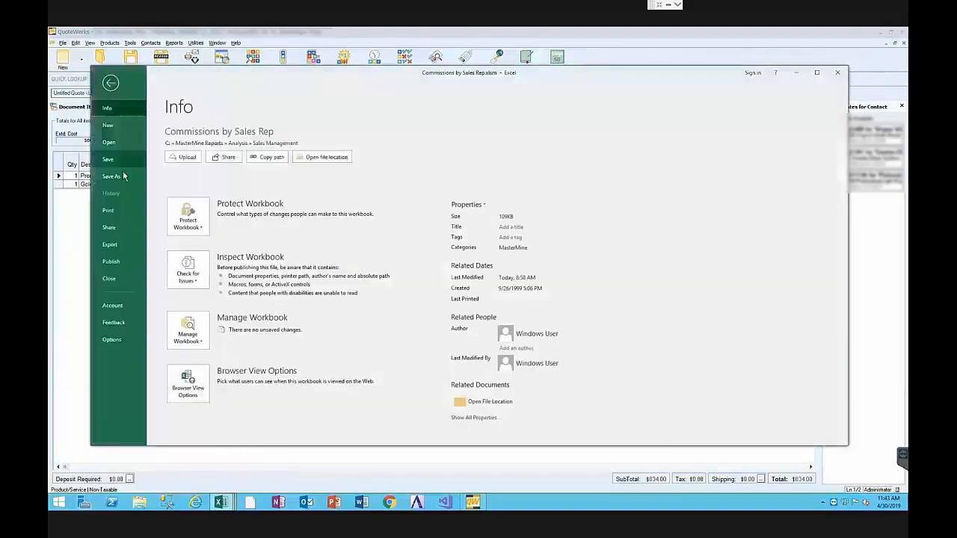
{"action": "left_click", "coordinate": [118, 175]}
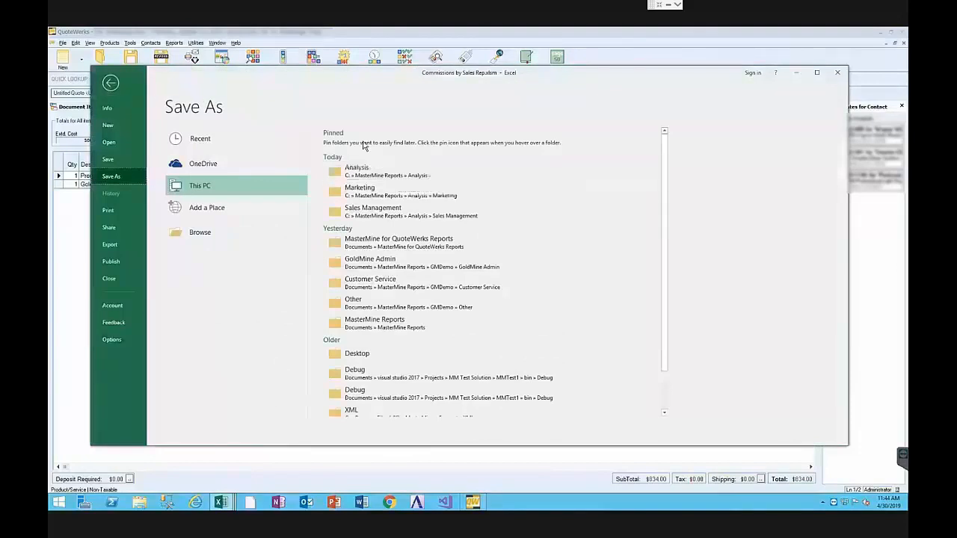
{"action": "left_click", "coordinate": [110, 83]}
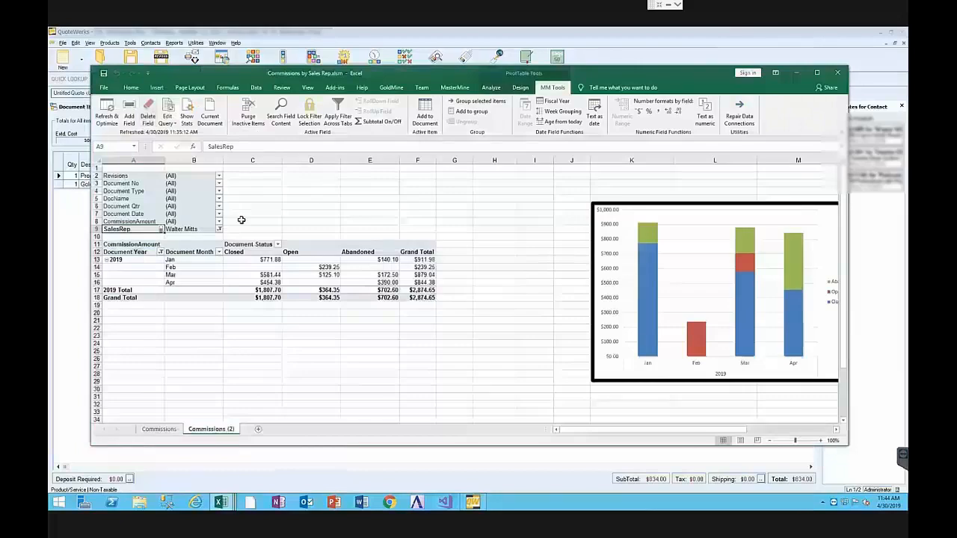
Unlock the SalesRep filter on the cloned sheet by entering its lock password.
{"action": "left_click", "coordinate": [161, 232]}
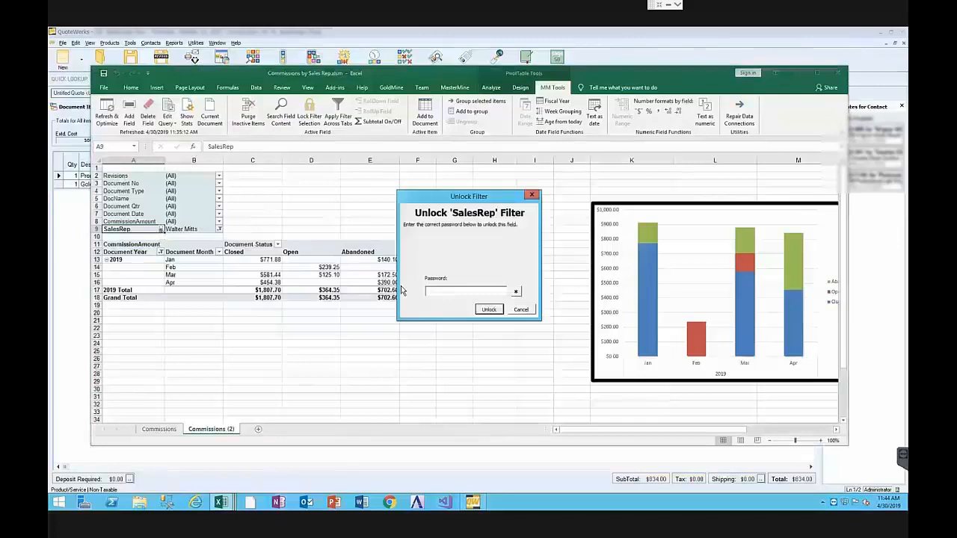
{"action": "type", "text": "****"}
{"action": "left_click", "coordinate": [476, 310]}
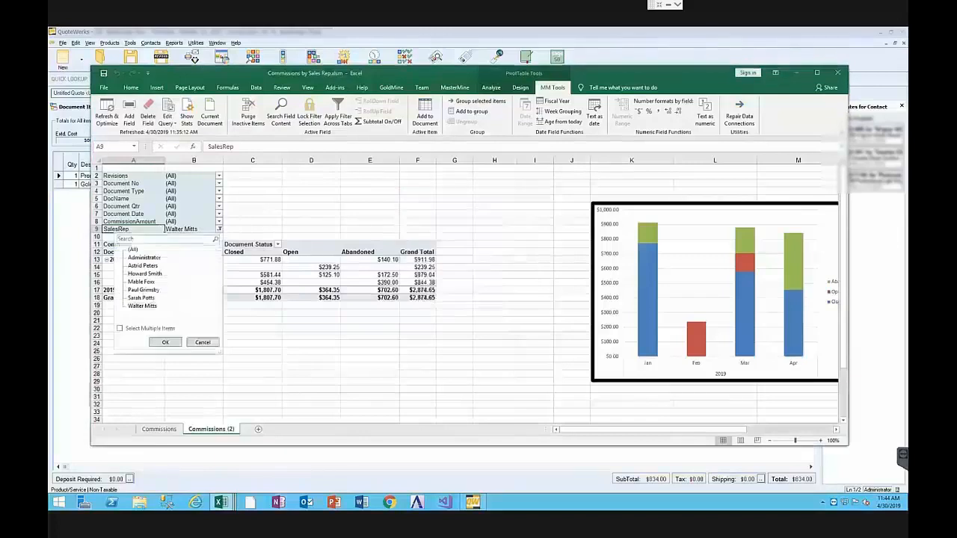
Filter SalesRep to the third-to-last rep in the list, and switch the filter to the second-to-last rep.
{"action": "left_click", "coordinate": [153, 289]}
{"action": "left_click", "coordinate": [178, 343]}
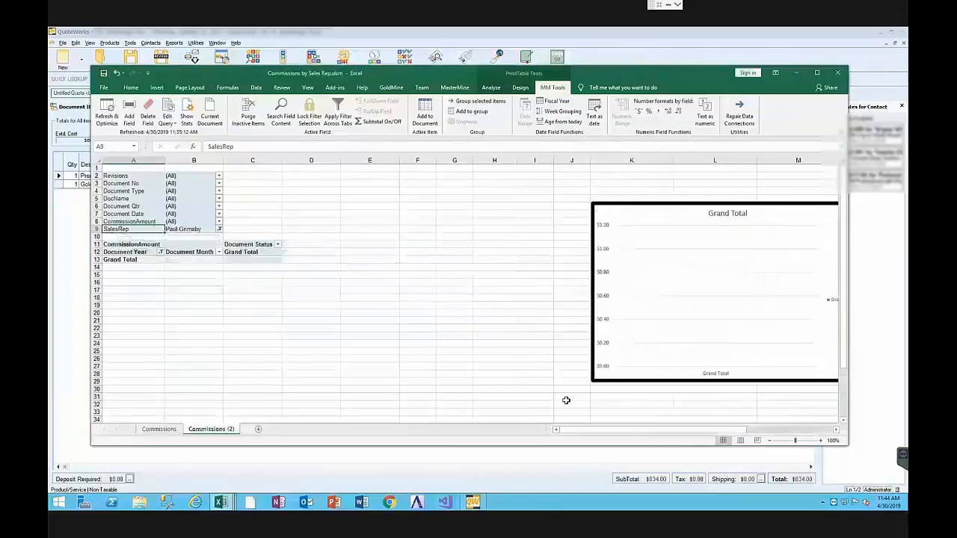
{"action": "left_click", "coordinate": [218, 230]}
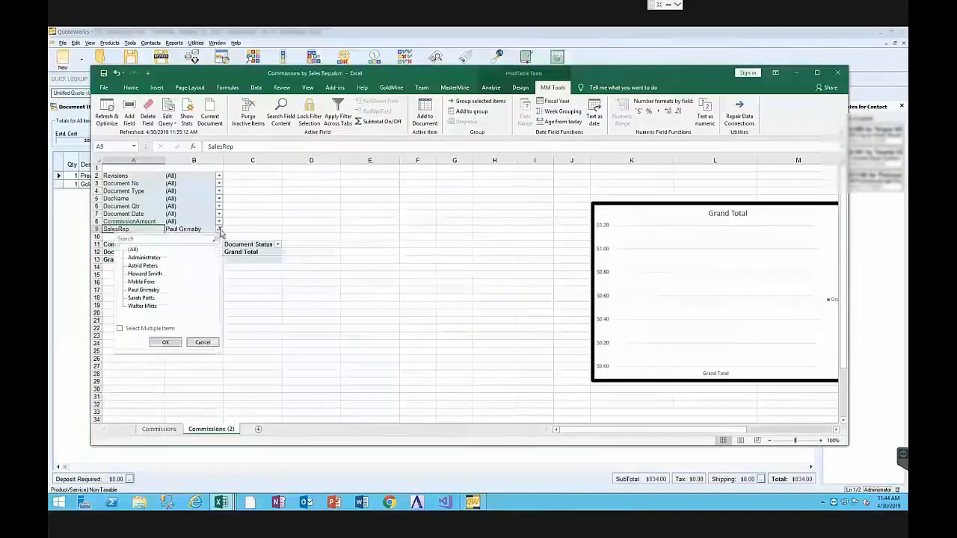
{"action": "left_click", "coordinate": [146, 297]}
{"action": "left_click", "coordinate": [165, 342]}
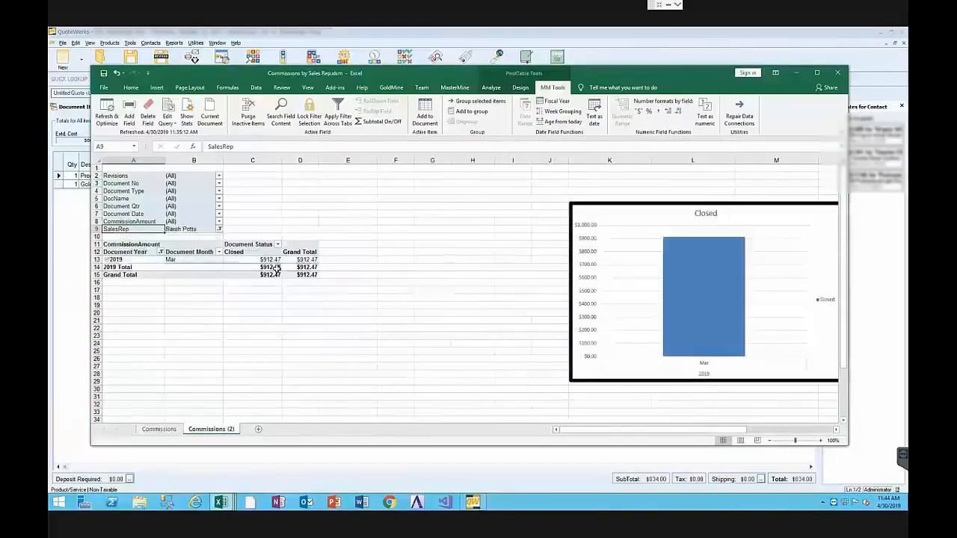
{"action": "mouse_move", "coordinate": [276, 268]}
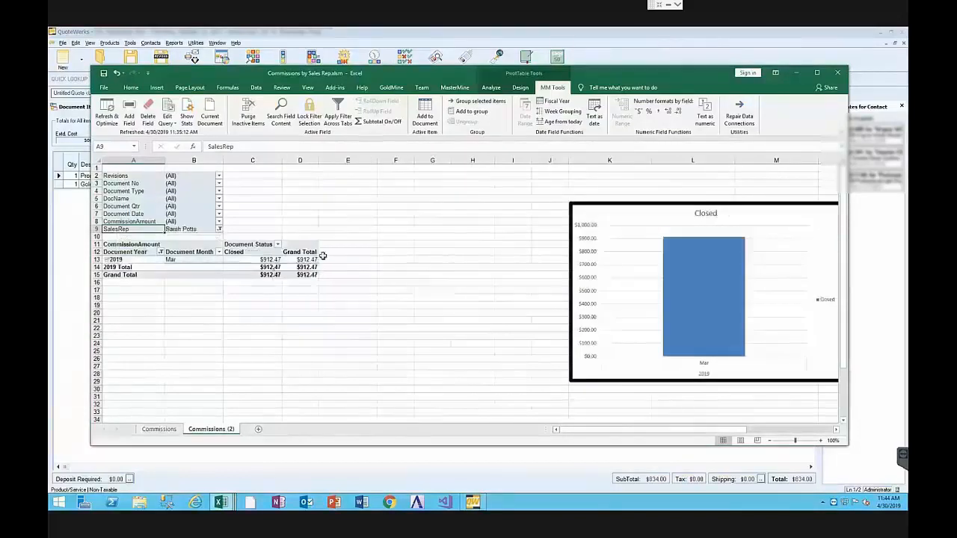